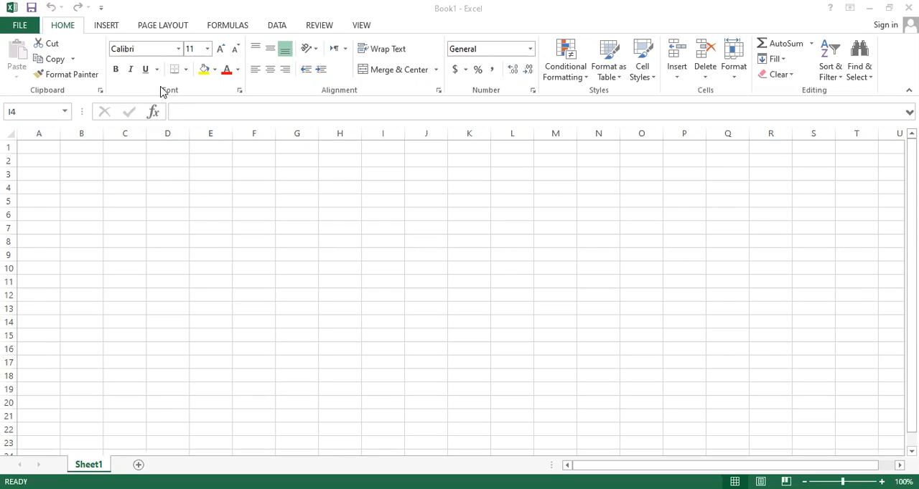
left_click(180, 54)
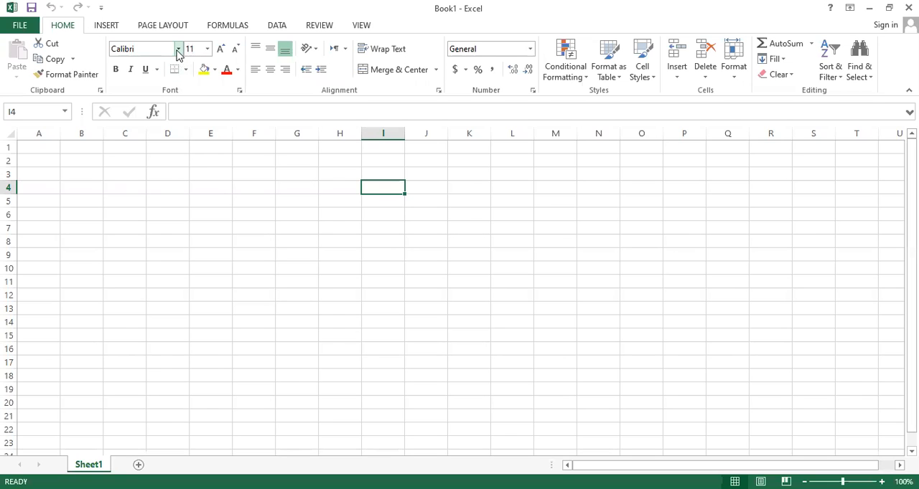
left_click(178, 54)
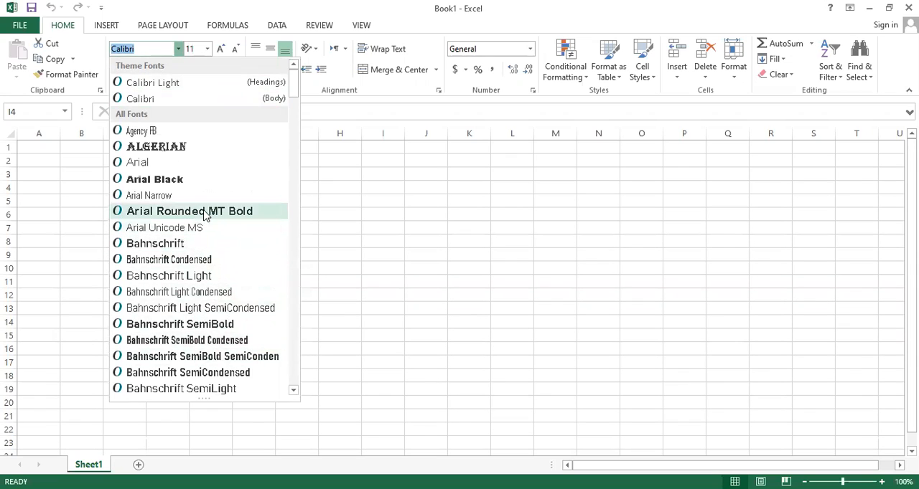
left_click(208, 49)
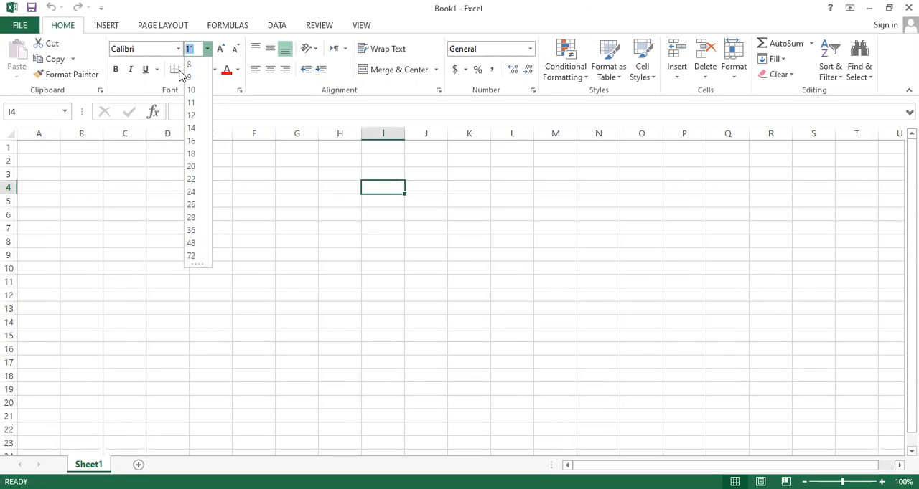
left_click(252, 86)
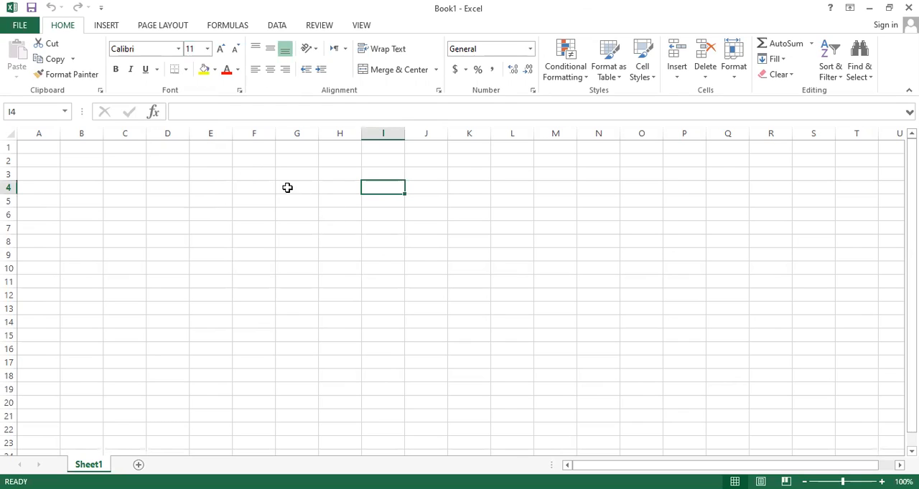
left_click(246, 173)
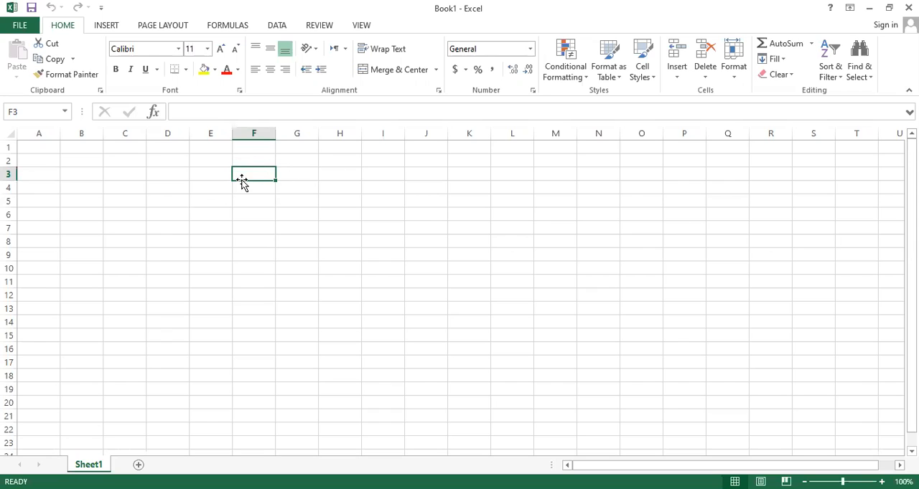
type("jdjjdj")
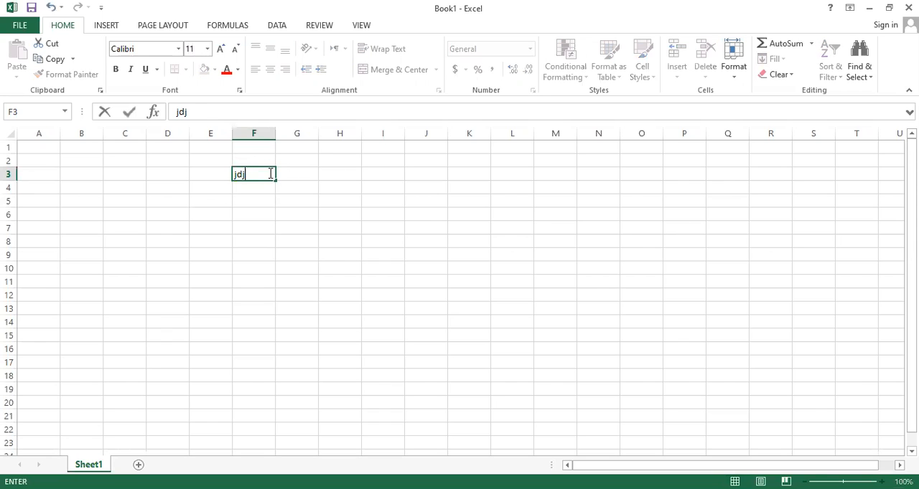
key("BackSpace")
key("BackSpace")
key("BackSpace")
key("BackSpace")
key("BackSpace")
key("BackSpace")
key("Escape")
Merge and center cells D3:K5 and enter the title "Govt High School" in the merged cell.
left_click_drag(176, 173, 468, 204)
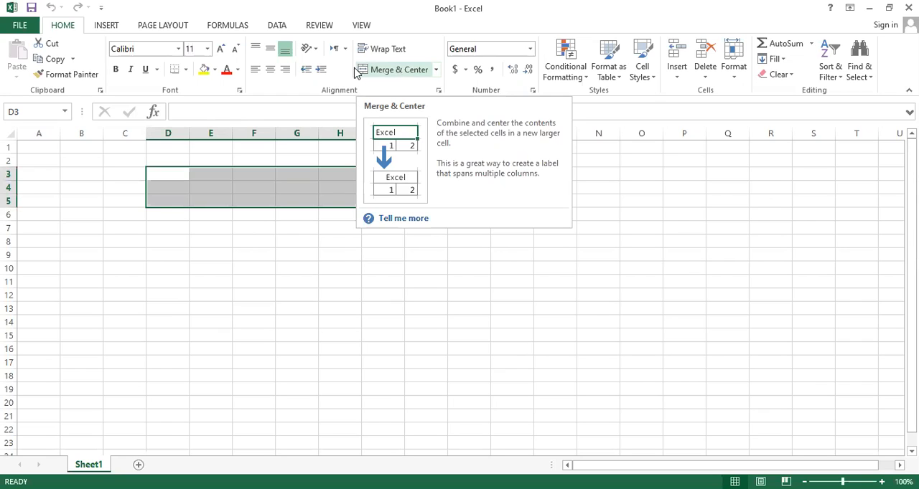
left_click(408, 70)
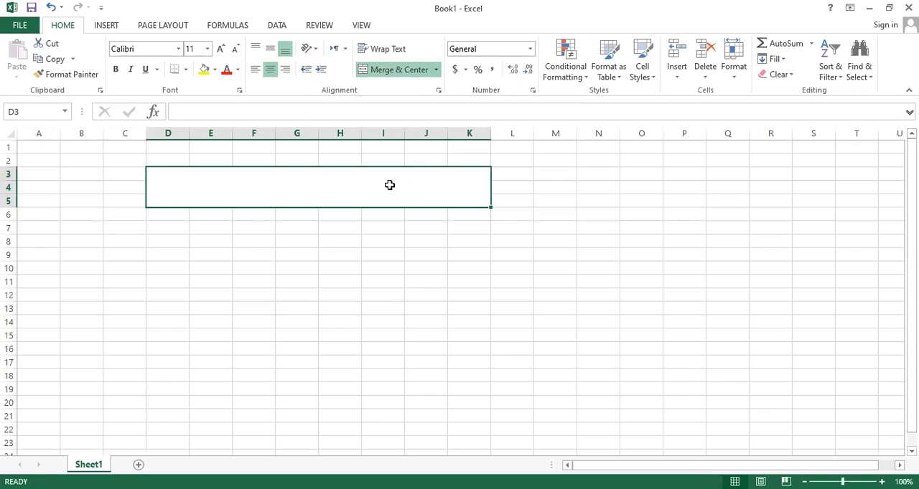
type("Go")
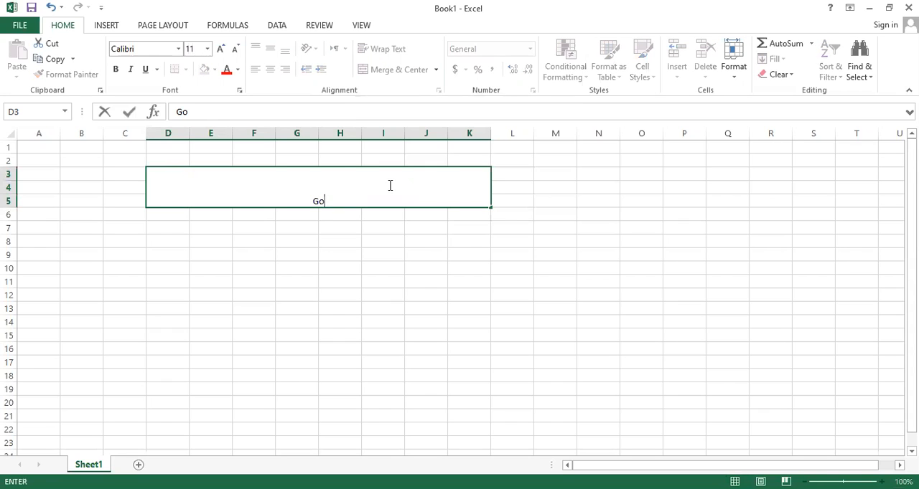
type("vt")
type("HIG")
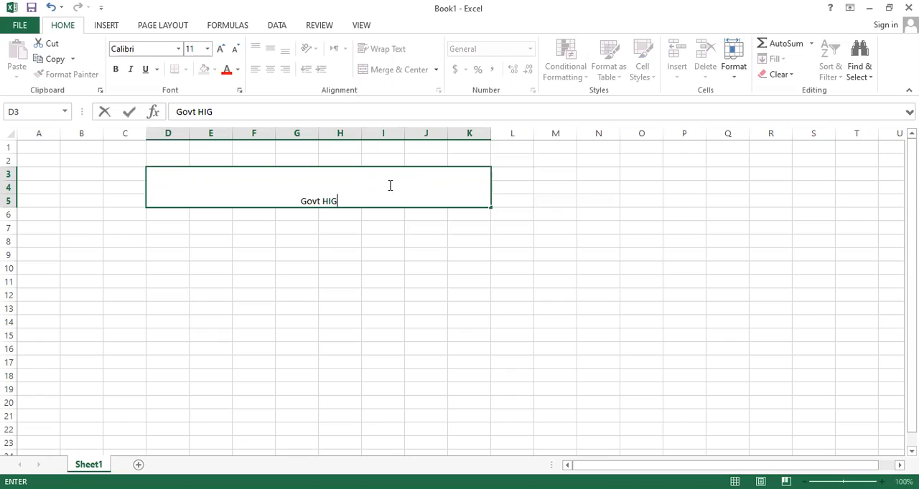
key("BackSpace")
key("BackSpace")
type("igh School")
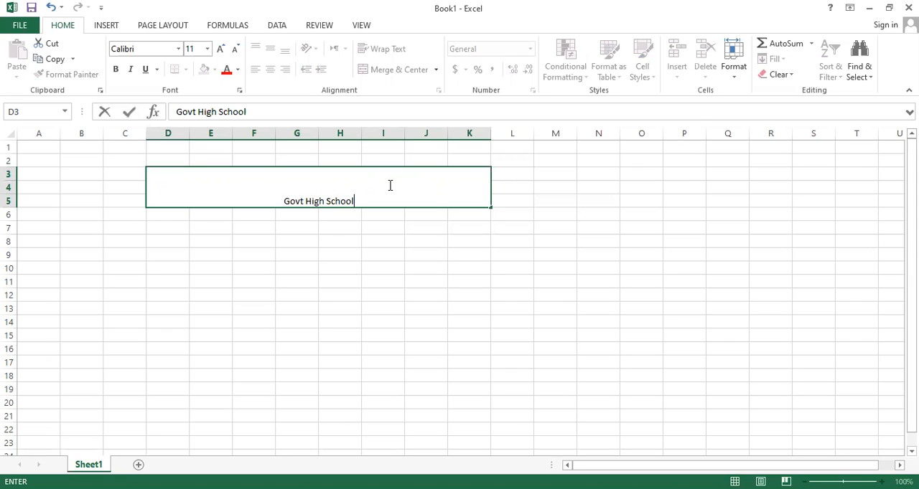
key("shift+Left")
key("shift+Left")
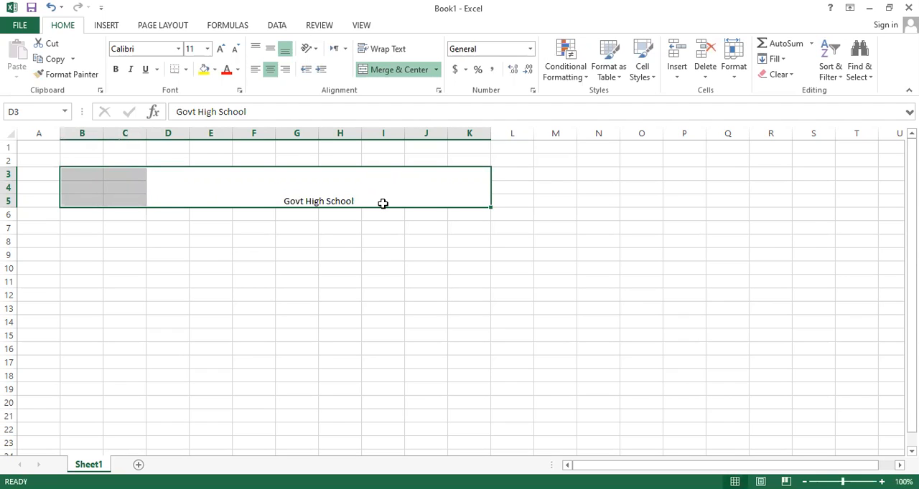
left_click(381, 201)
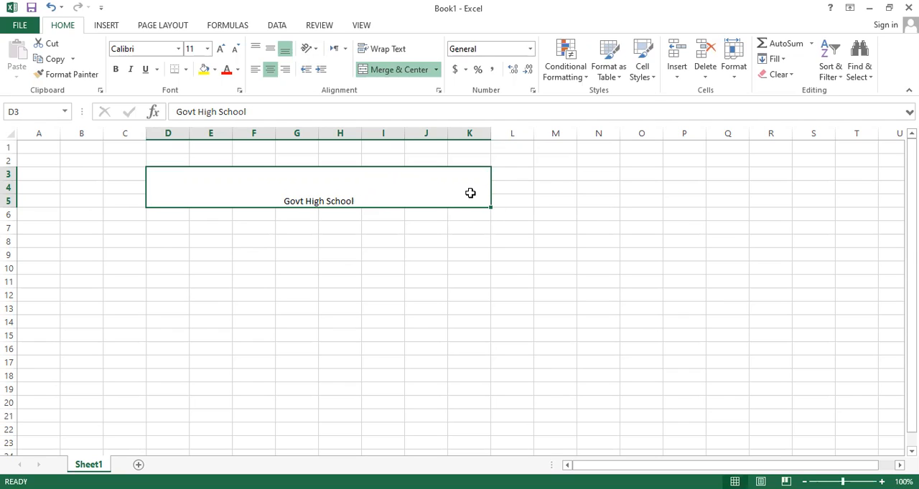
key("shift+Left")
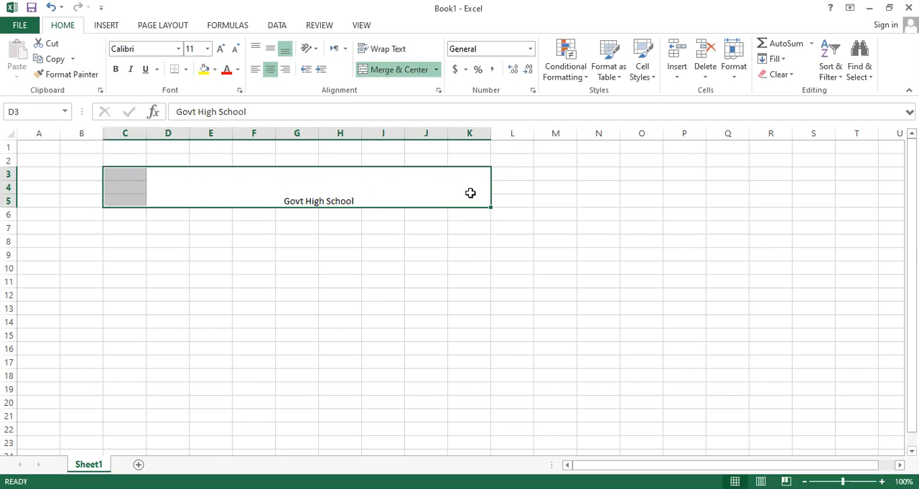
key("Right")
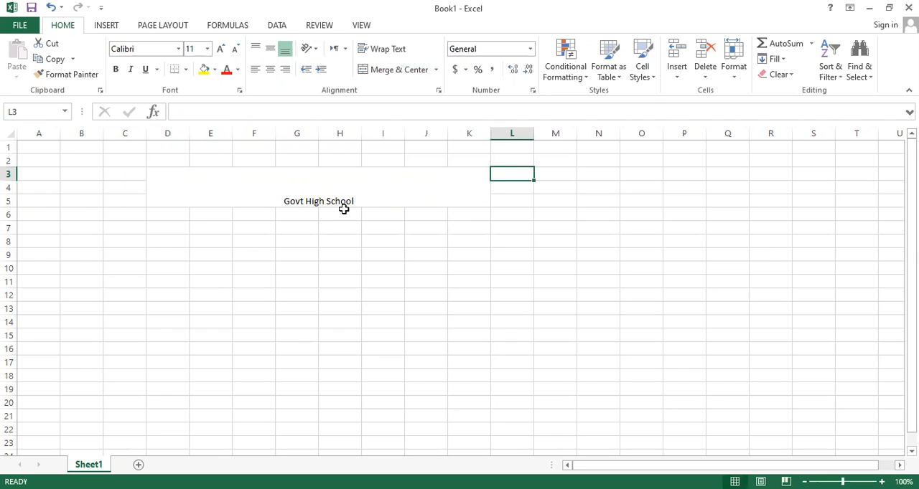
Enter the column headings "Sr.no", "Name", "Eng" and "Urdu" in cells D6 to G6, directly below the title.
left_click(173, 210)
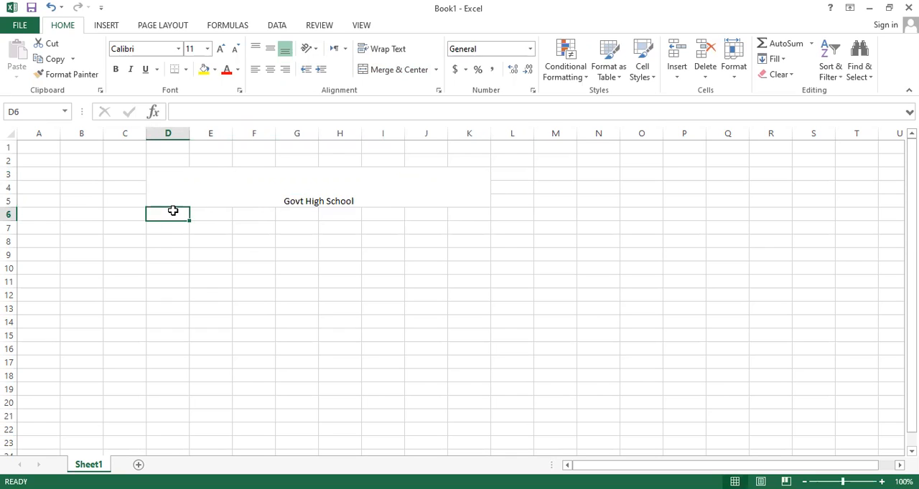
type("Sr")
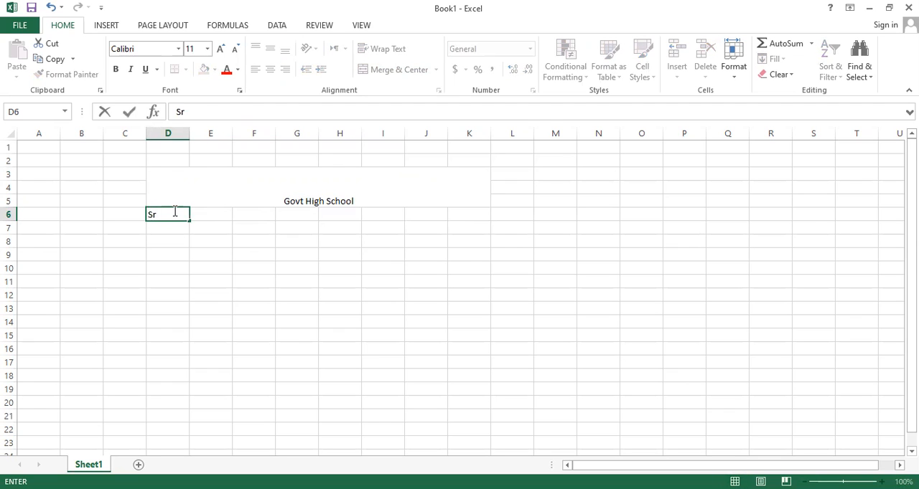
type(".no")
key("Tab")
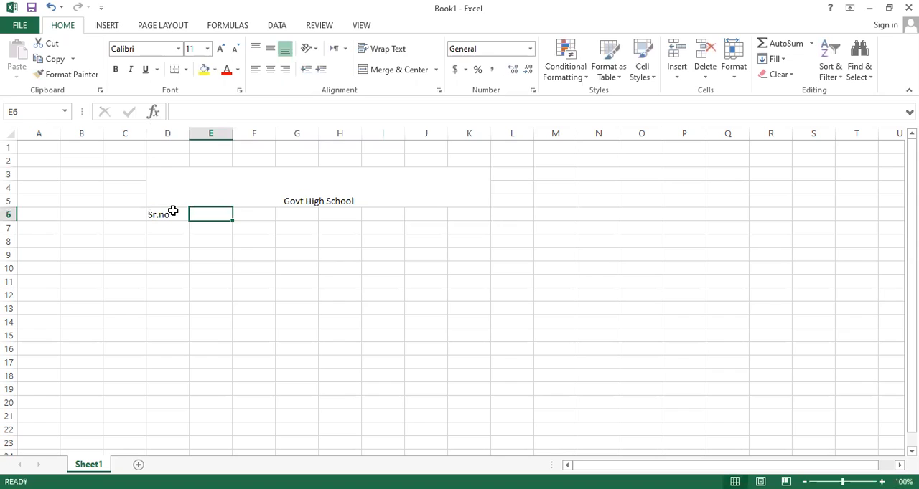
type("Na")
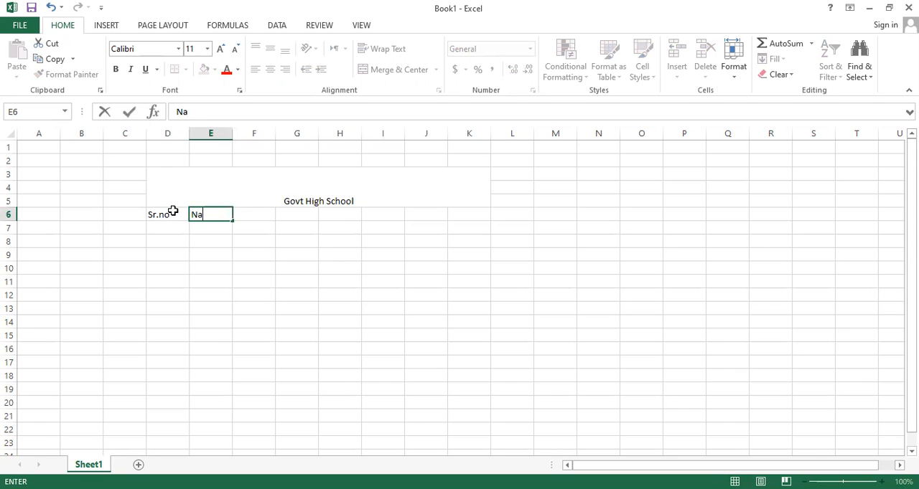
type("me")
key("Tab")
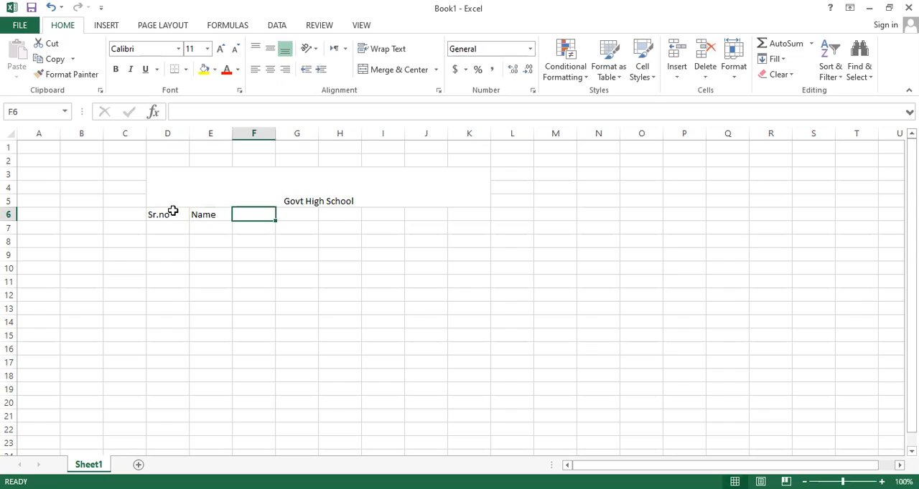
type("E")
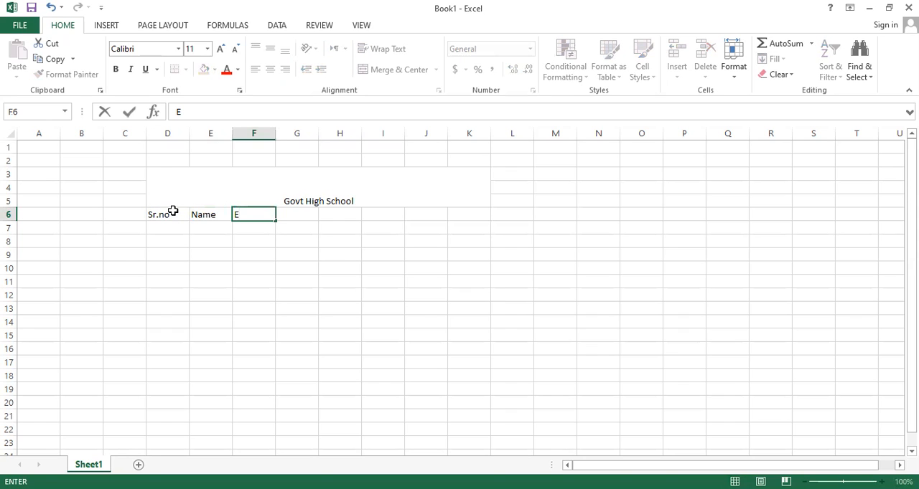
type("ng")
key("Tab")
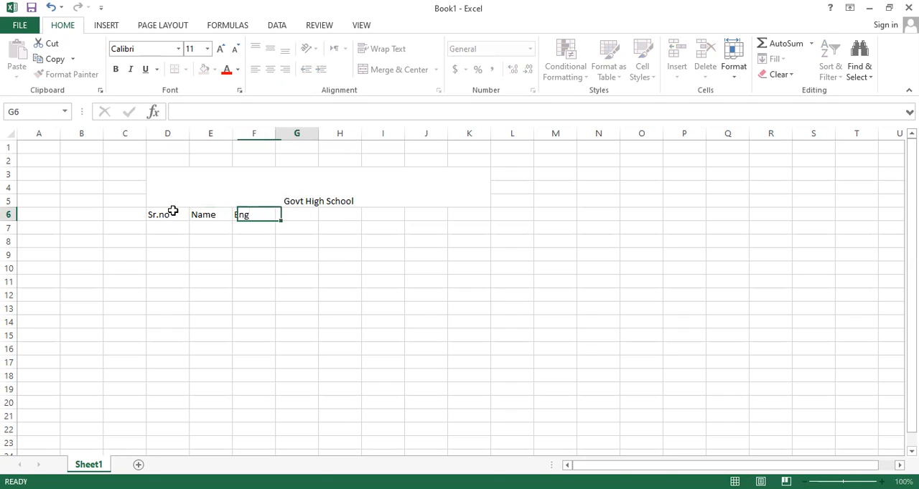
type("Urdu")
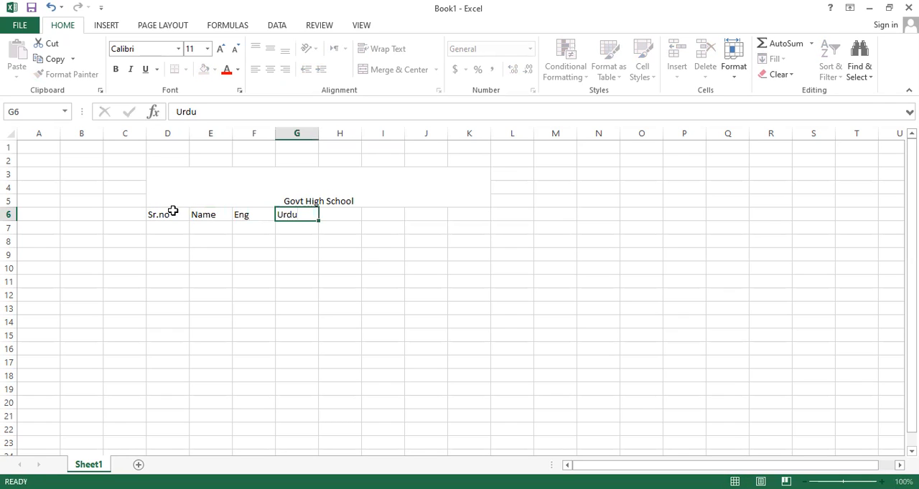
key("Tab")
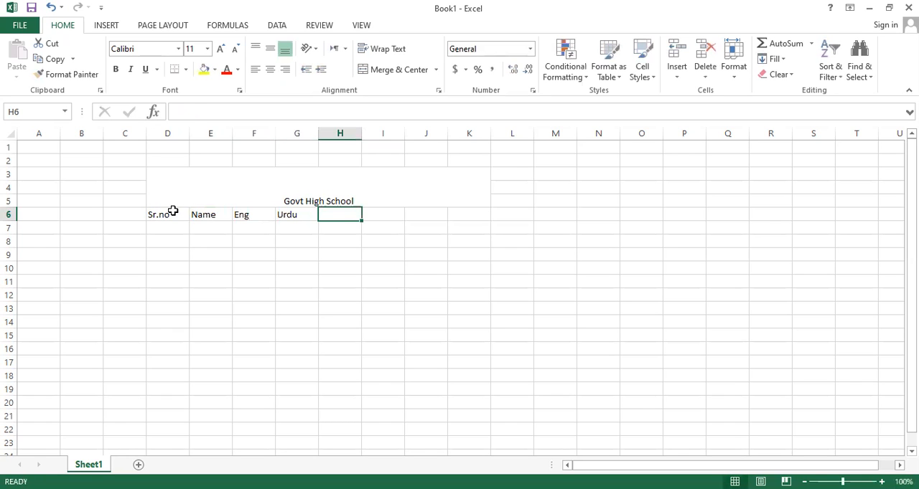
Continue the heading row with "maths", "Comp", "Toal marks" and "Avrg" in cells H6 to K6.
type("maths")
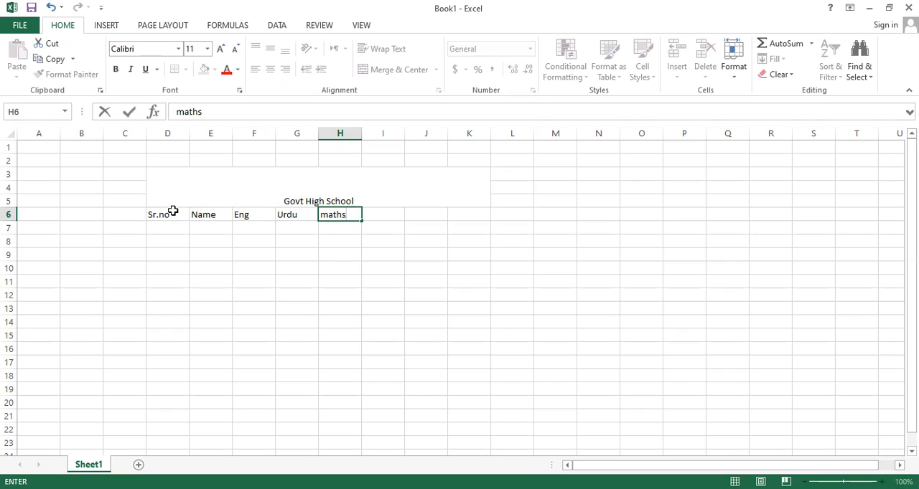
key("Tab")
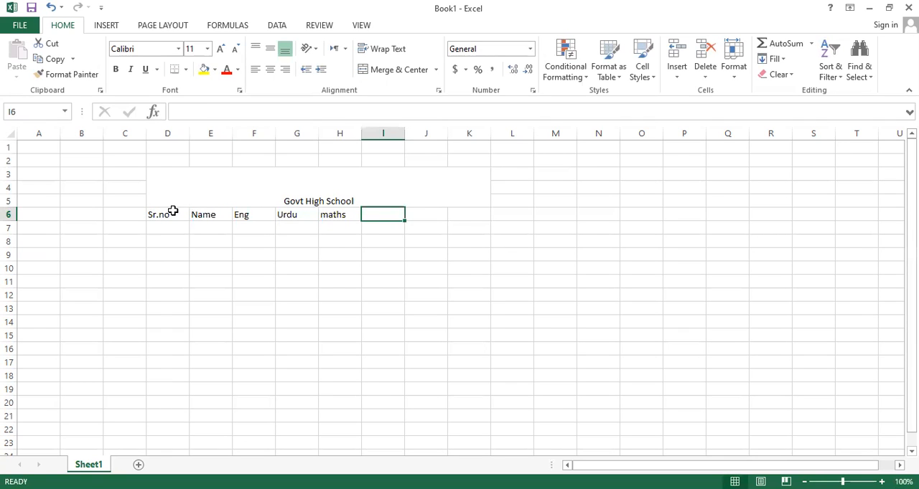
type("Comp")
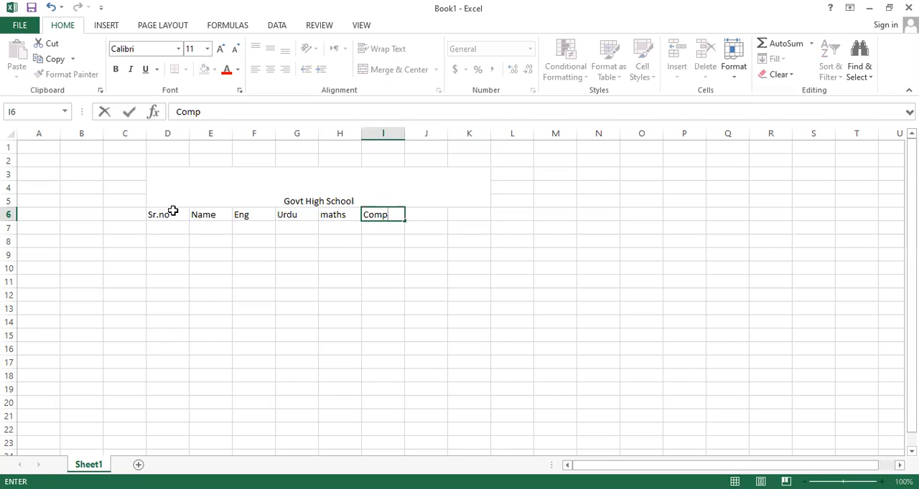
key("Tab")
type("T")
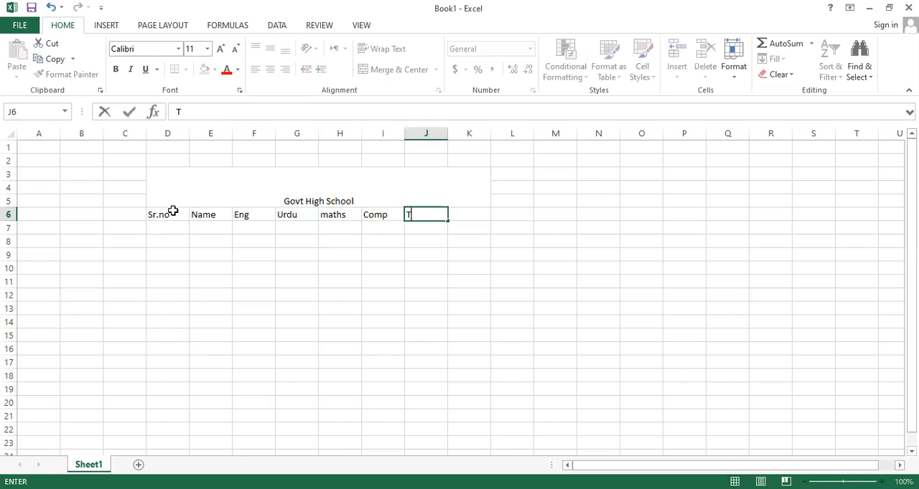
type("oal marks")
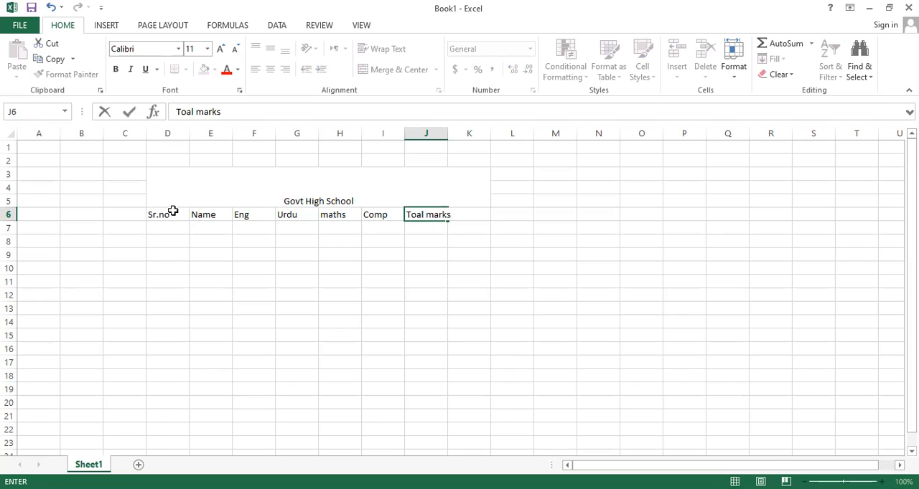
key("Tab")
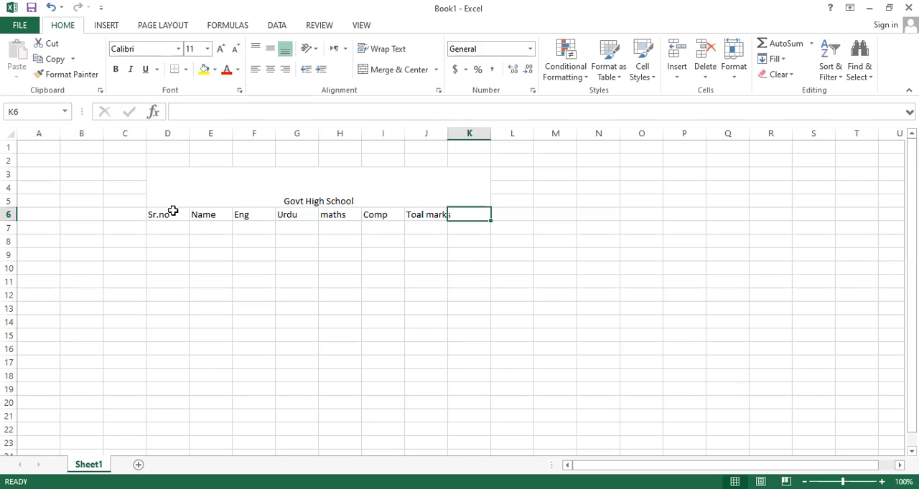
type("A")
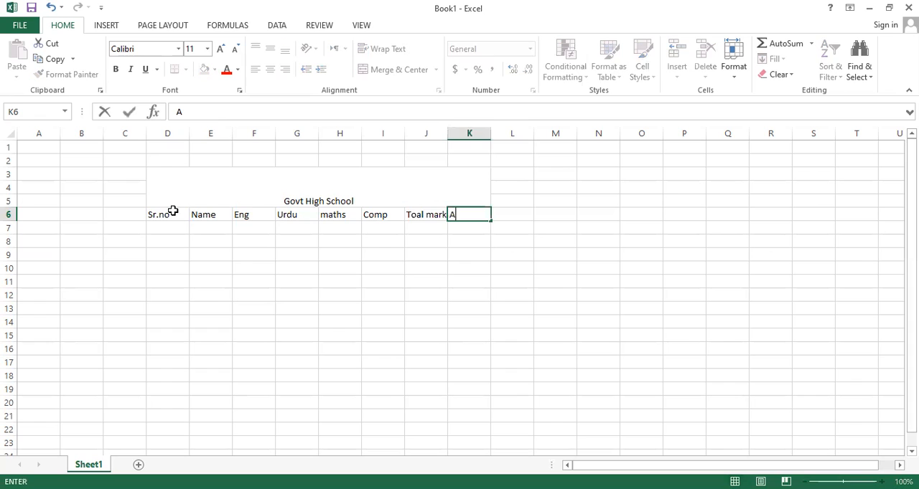
type("vrg")
Number the rows 1, 2, 3 and 4 in cells D7 to D10 under the Sr.no heading.
left_click(170, 225)
type("1")
key("Return")
type("2")
key("Return")
type("3")
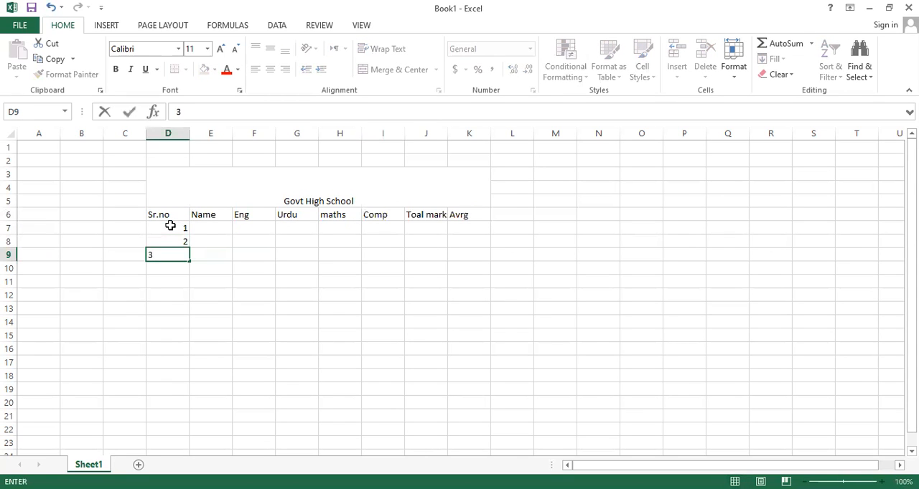
key("Return")
type("4")
key("Tab")
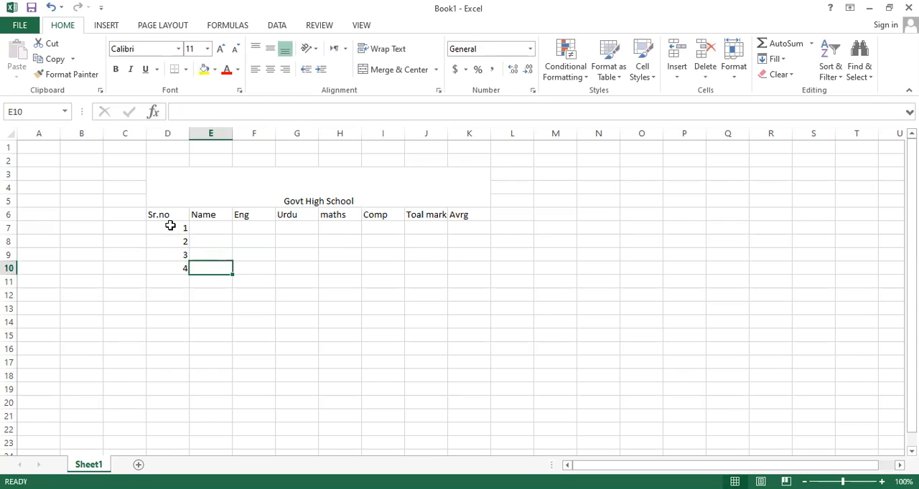
Enter the four students' names in cells E7 to E10 under the Name heading.
left_click(221, 228)
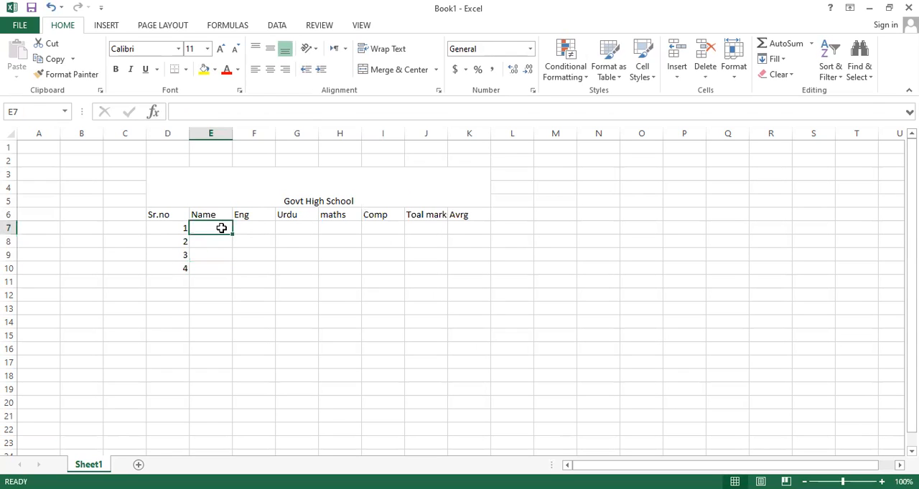
type("Ali")
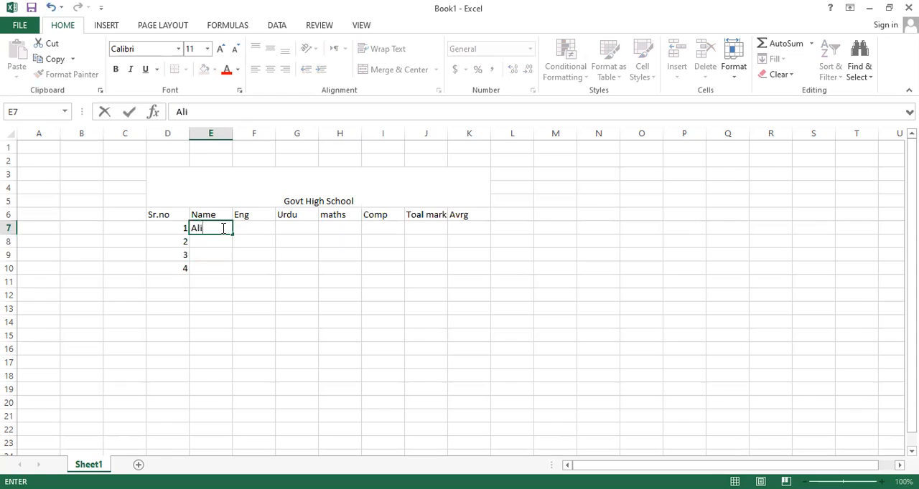
key("Return")
type("Aman")
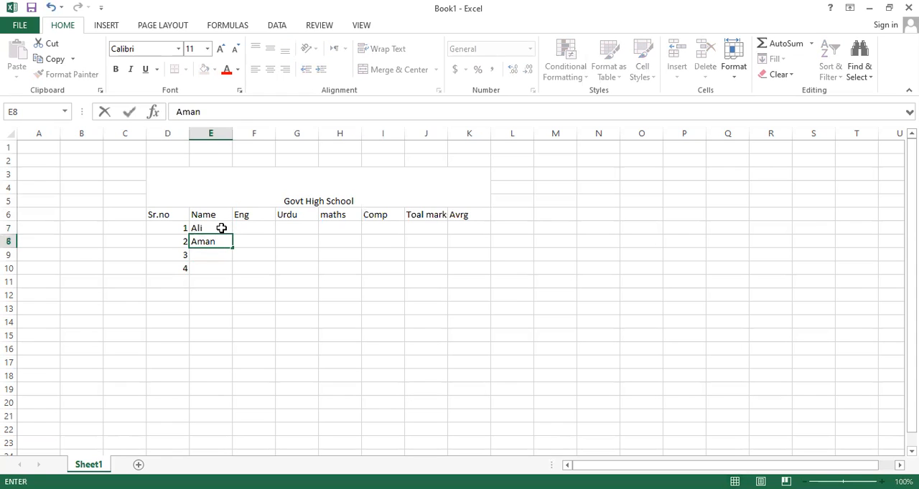
key("Return")
type("Ahmed")
key("Return")
type("Ab")
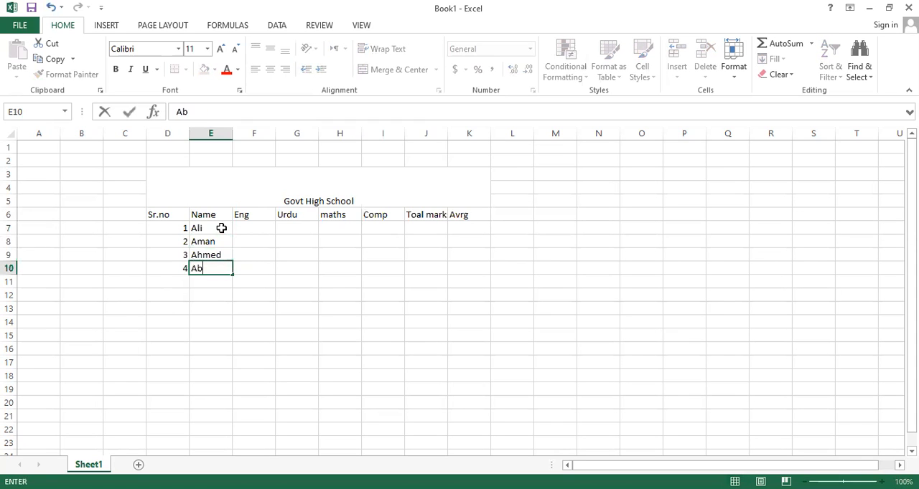
type("dullah")
Enter the Eng marks 56, 76, 48 and 98 in cells F7 to F10.
left_click(256, 226)
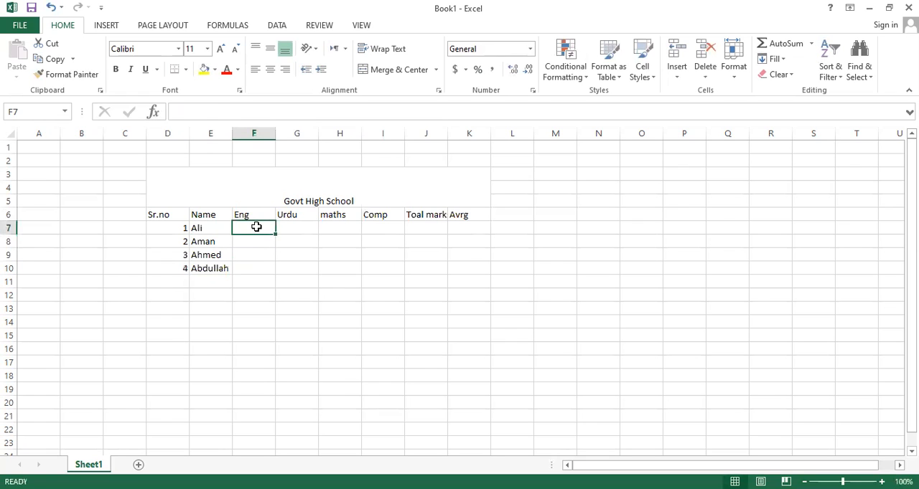
type("56")
key("Return")
type("76")
key("Return")
type("48")
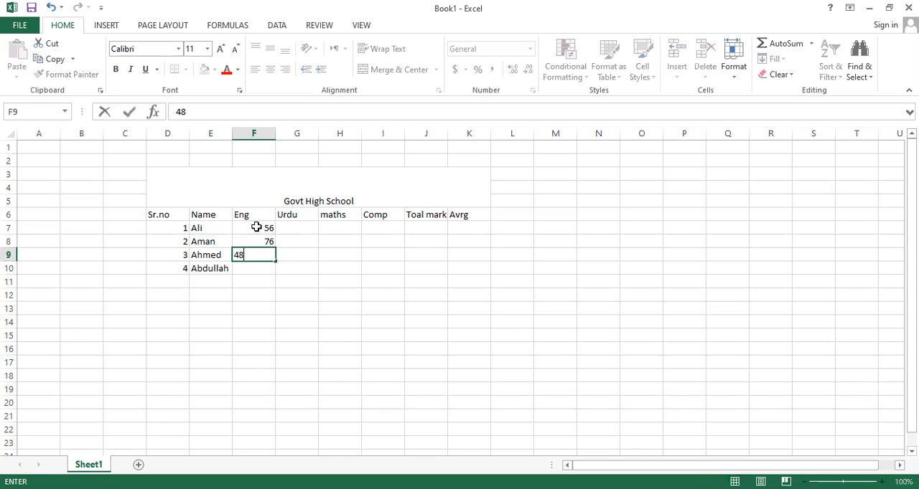
key("Return")
type("98")
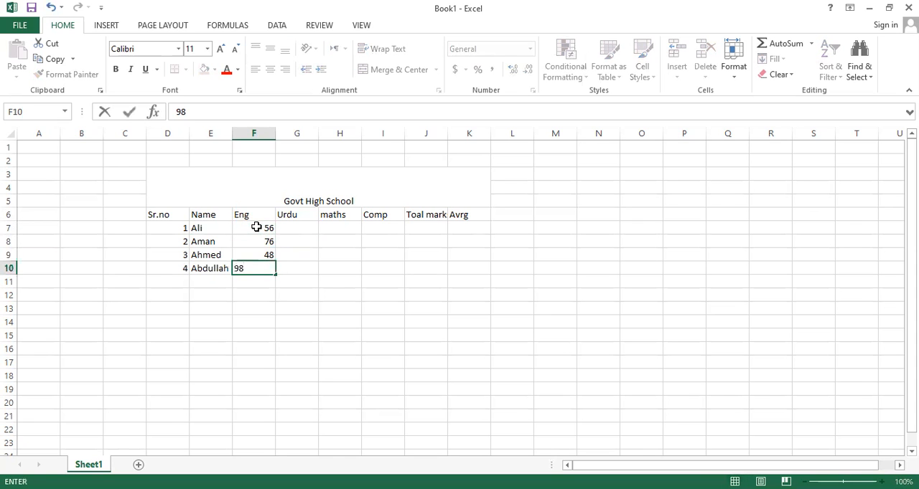
Enter the Urdu marks 98, 64, 65 and 87 in cells G7 to G10.
key("Tab")
type("87")
key("Up")
type("65")
key("Up")
type("64")
key("Up")
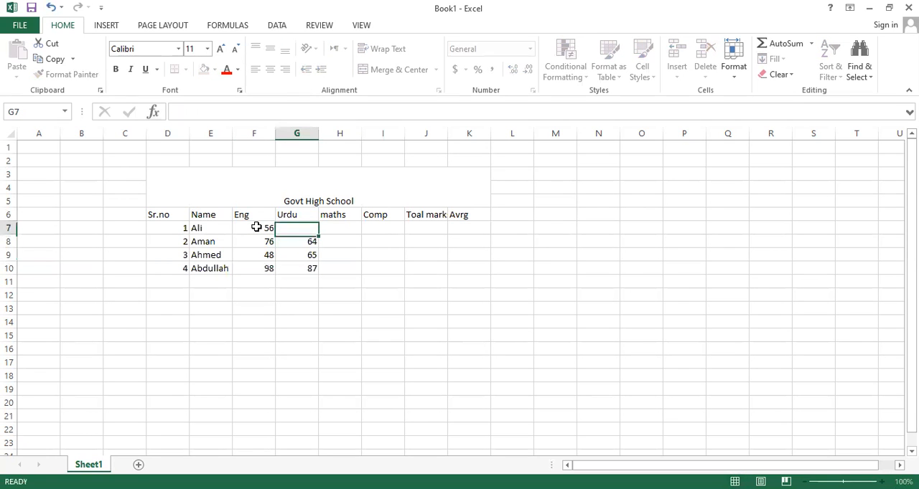
type("98")
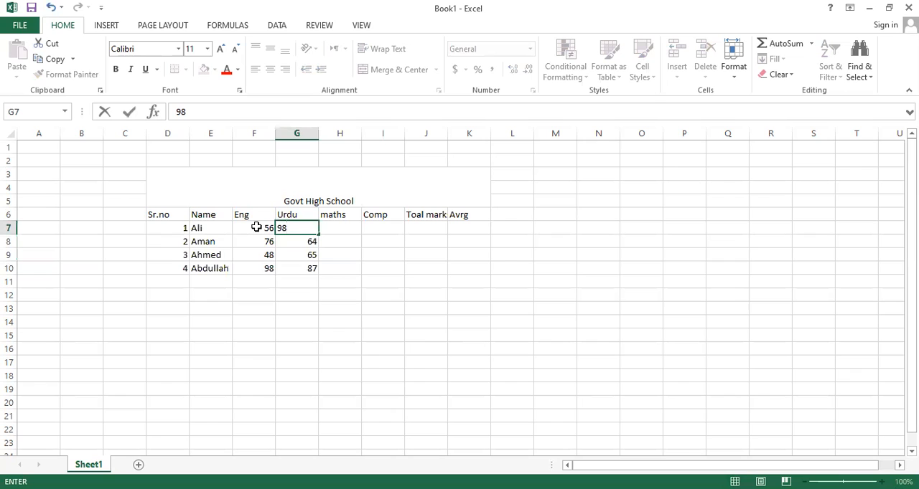
Enter the maths marks 98, 65, 64 and 32 in cells H7 to H10.
key("Right")
type("98")
key("Down")
type("65")
key("Down")
type("64")
key("ctrl+Return")
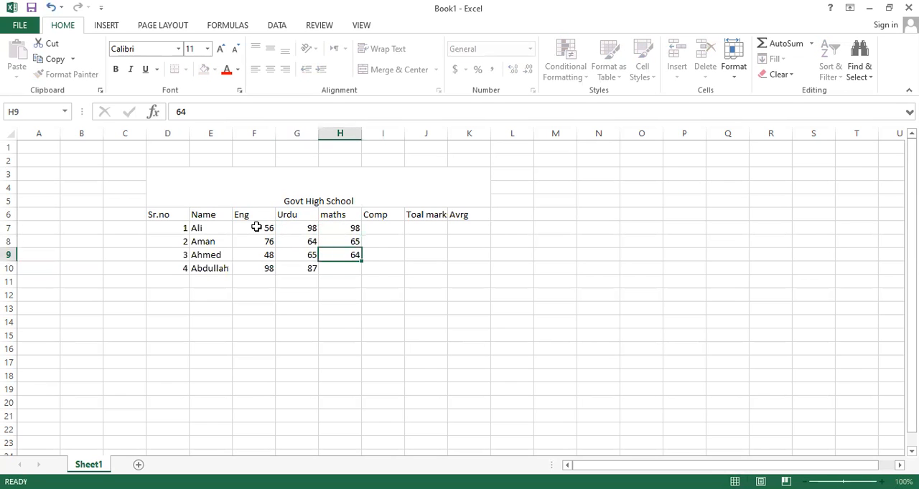
key("Down")
type("32")
key("Down")
type("0")
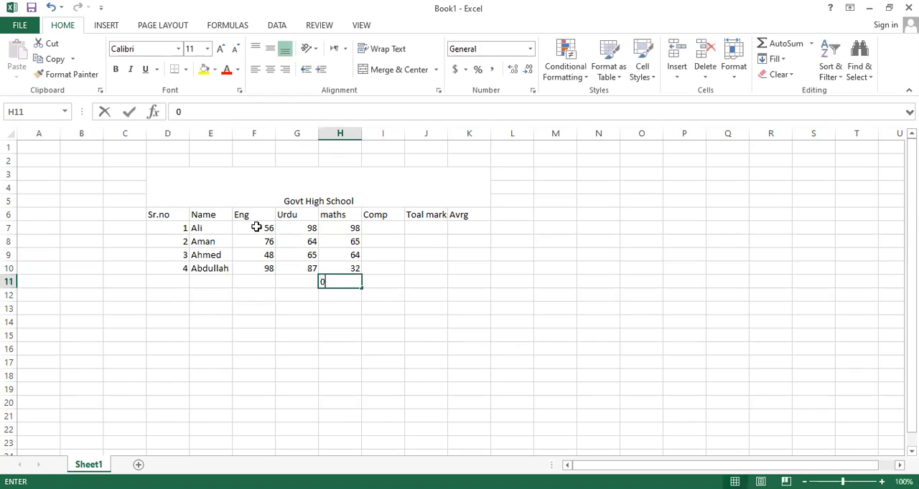
type("1")
key("BackSpace")
key("BackSpace")
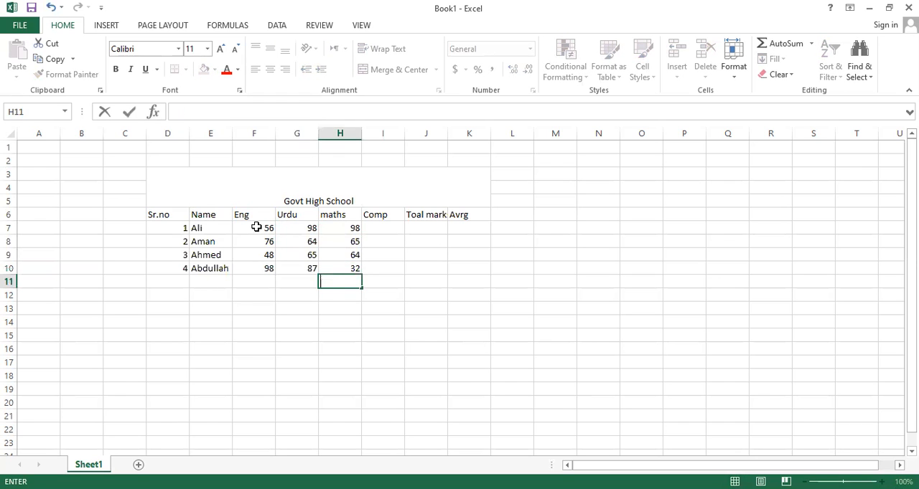
Enter the Comp marks 34, 76, 98 and 88 in cells I7 to I10.
left_click(384, 234)
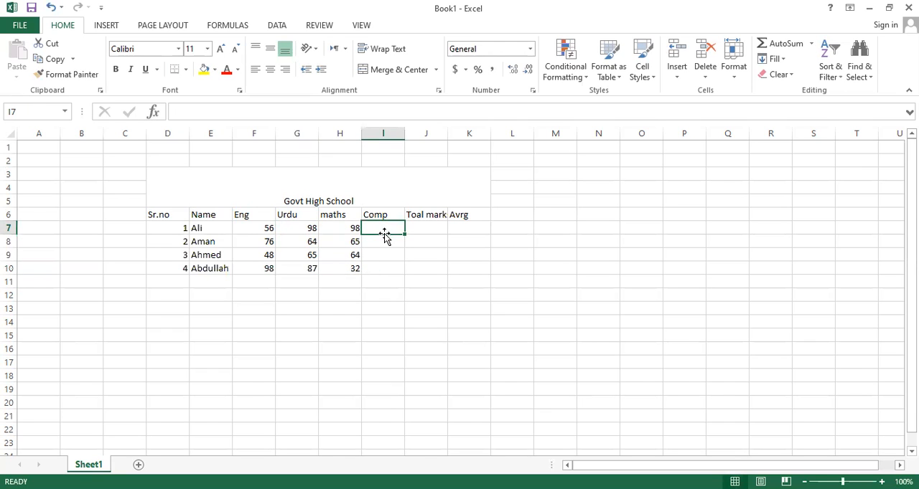
type("34")
key("Return")
type("76")
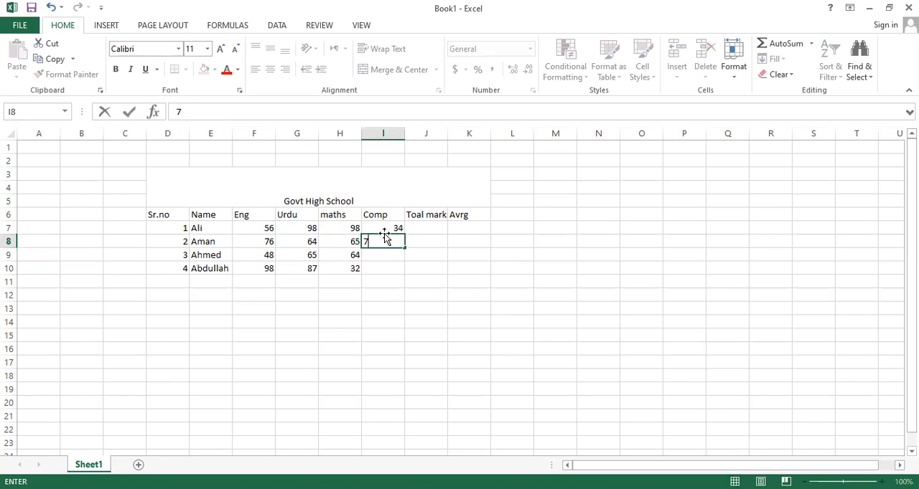
key("Return")
type("98")
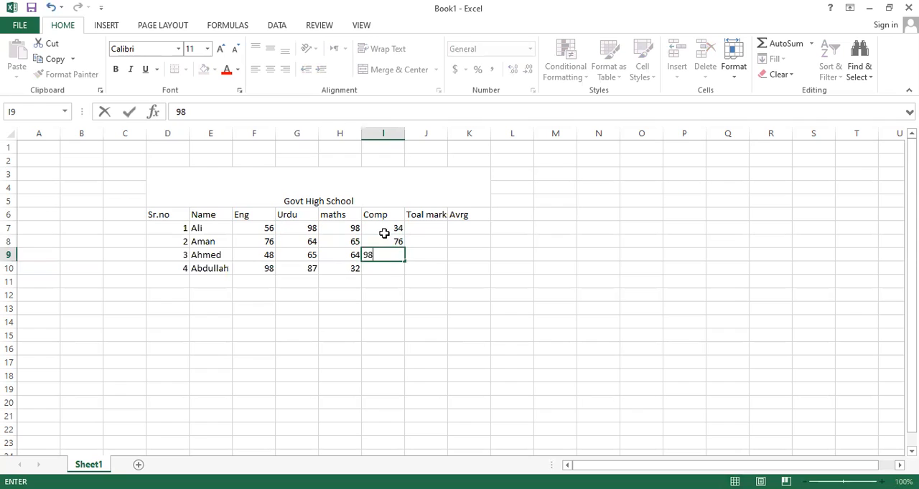
key("Return")
type("88")
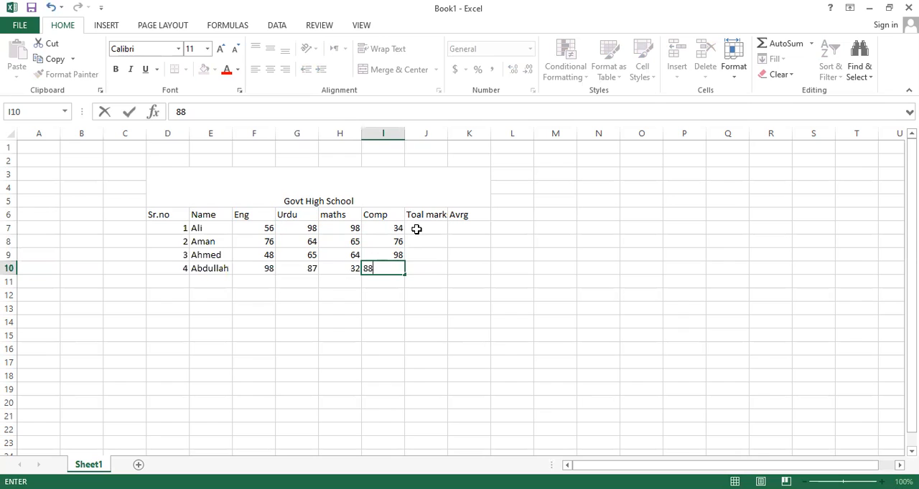
left_click(416, 229)
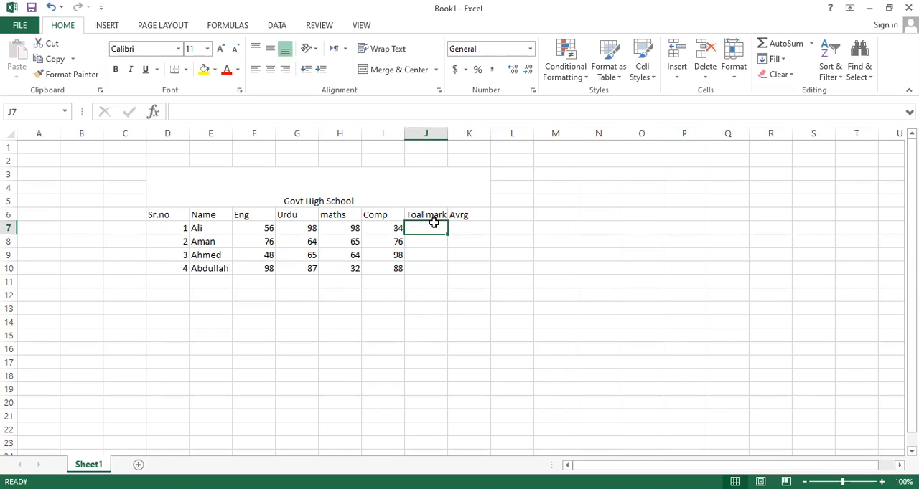
Fill the Eng mark in F7 across to I7 and total F7:I7 in J7 with the AutoSum Sum function.
left_click(257, 226)
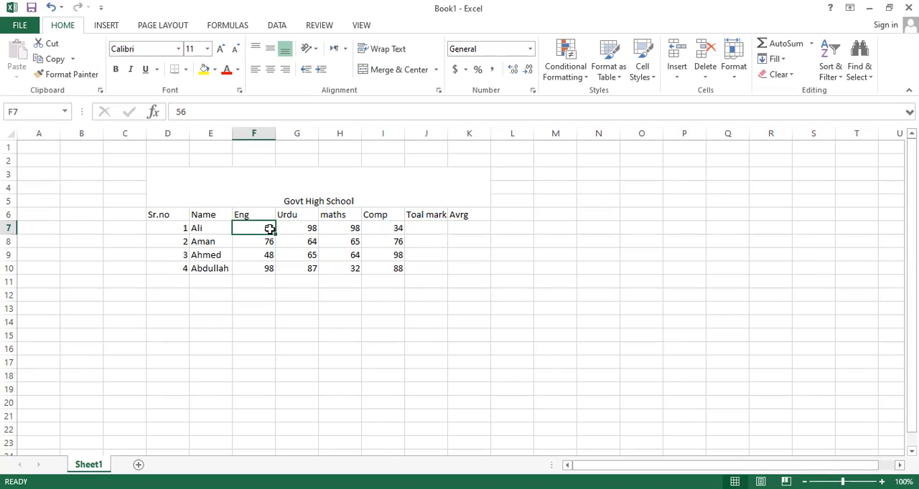
left_click_drag(275, 235, 398, 230)
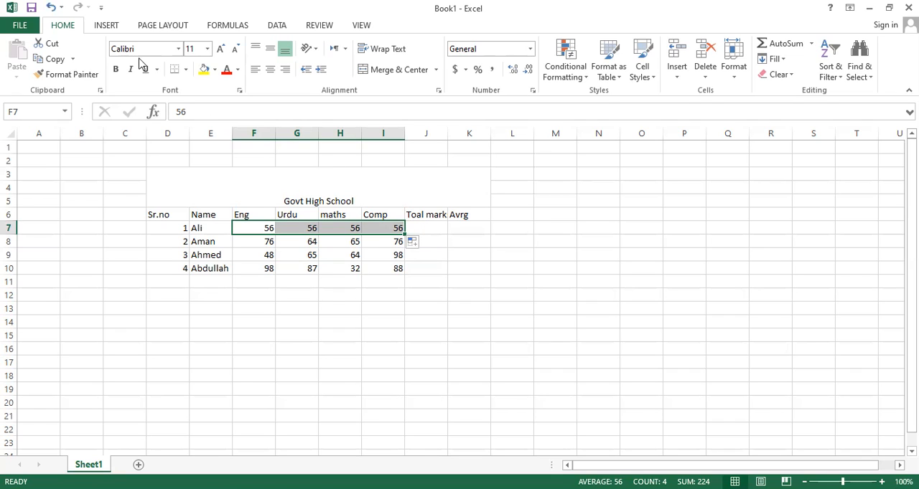
left_click(107, 26)
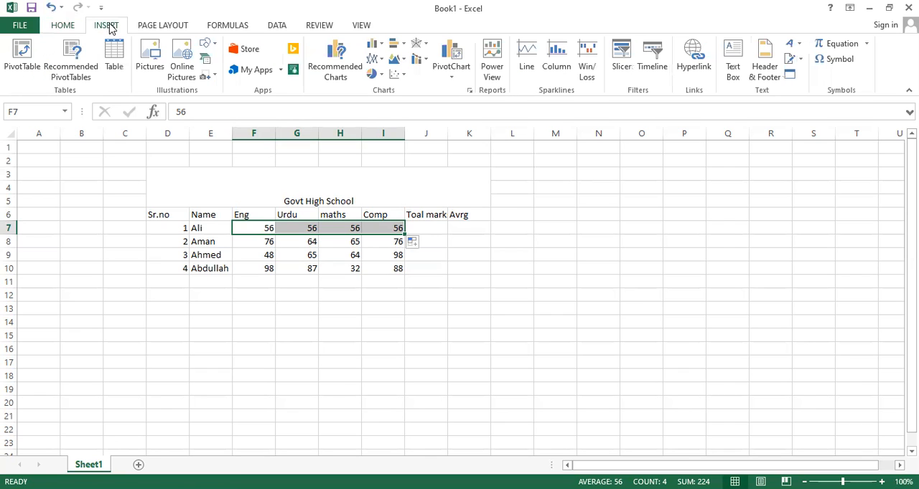
left_click(222, 26)
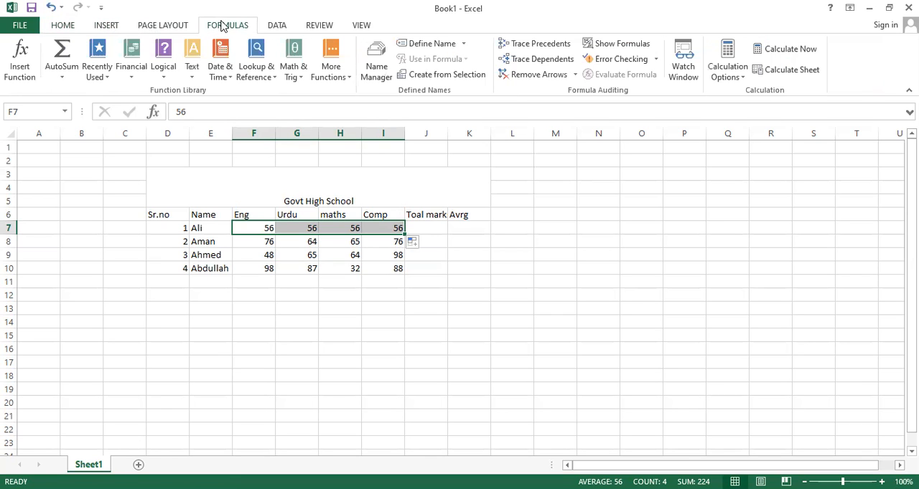
left_click(63, 78)
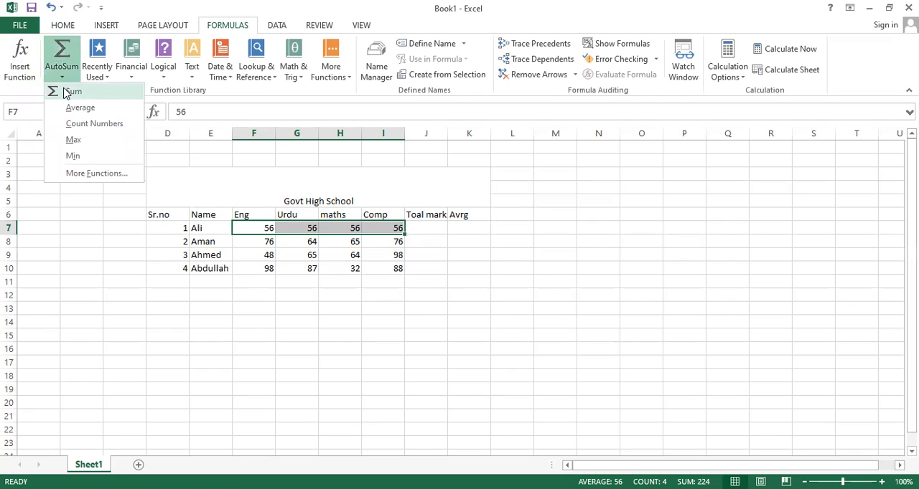
left_click(72, 92)
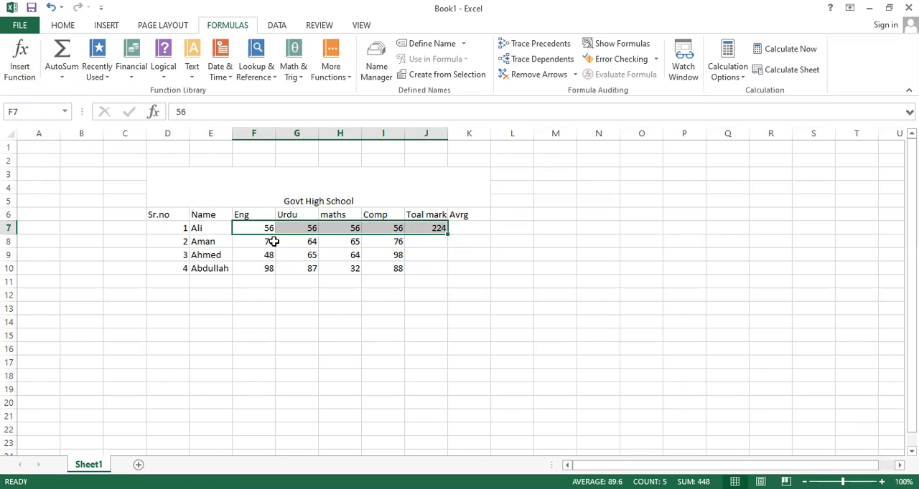
Total the second student's marks F8:I8 in J8 with the AutoSum Sum function.
left_click(261, 242)
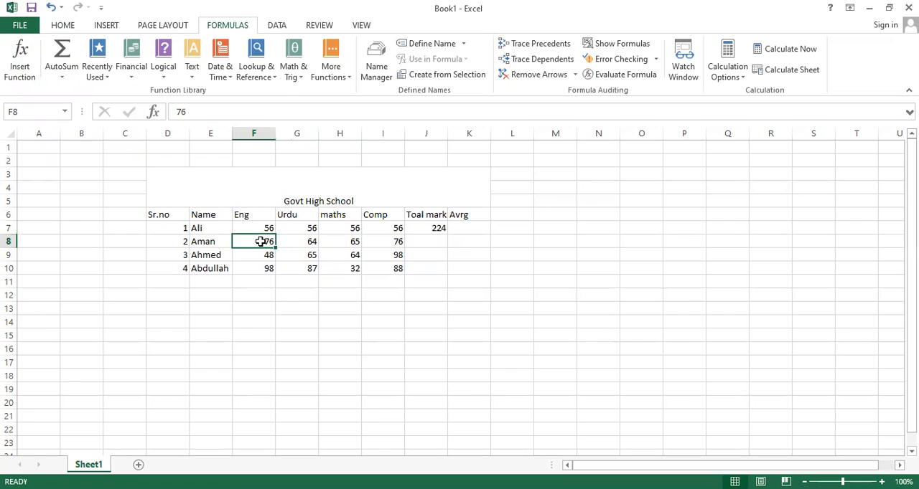
left_click_drag(261, 242, 383, 239)
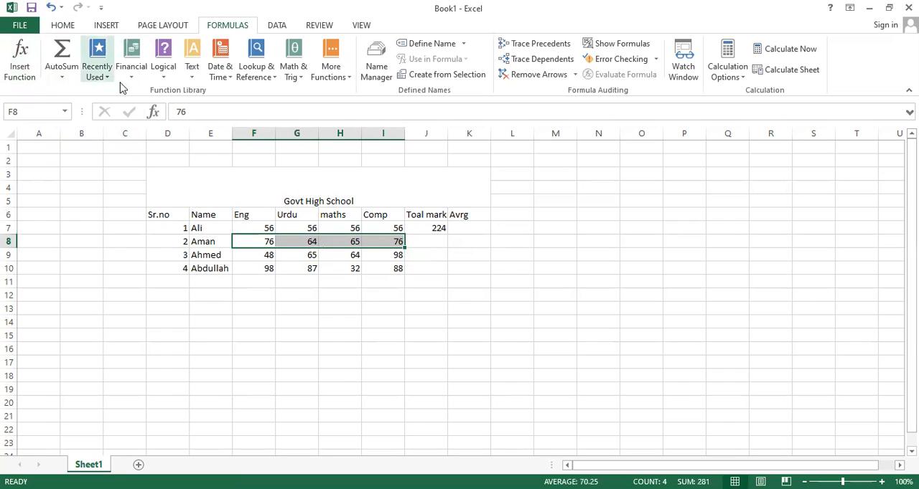
left_click(63, 76)
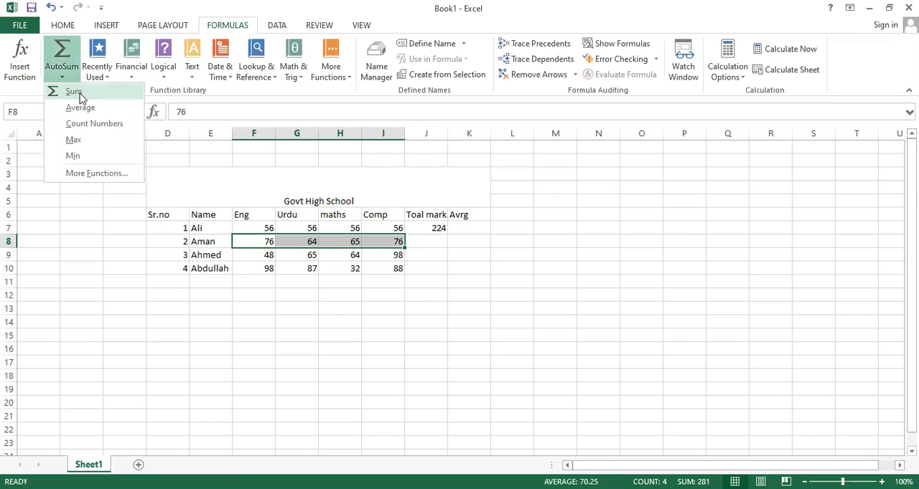
left_click(74, 92)
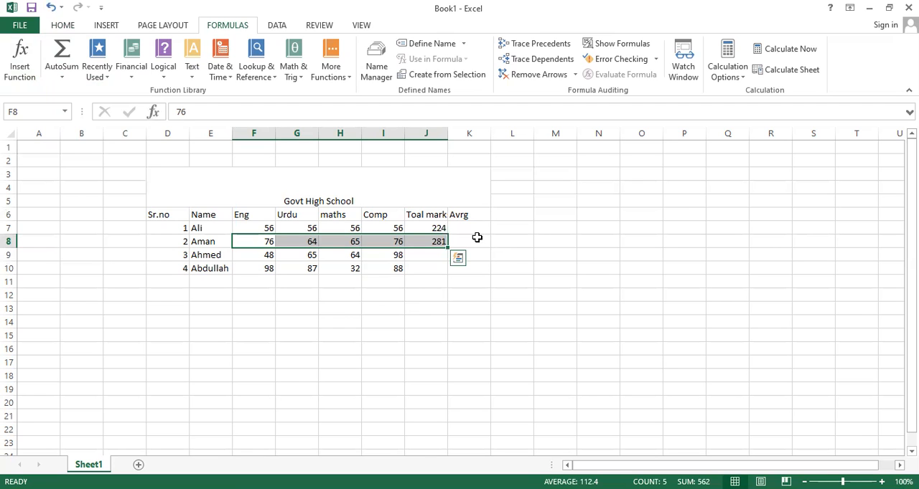
scroll(476, 237, "down", 1)
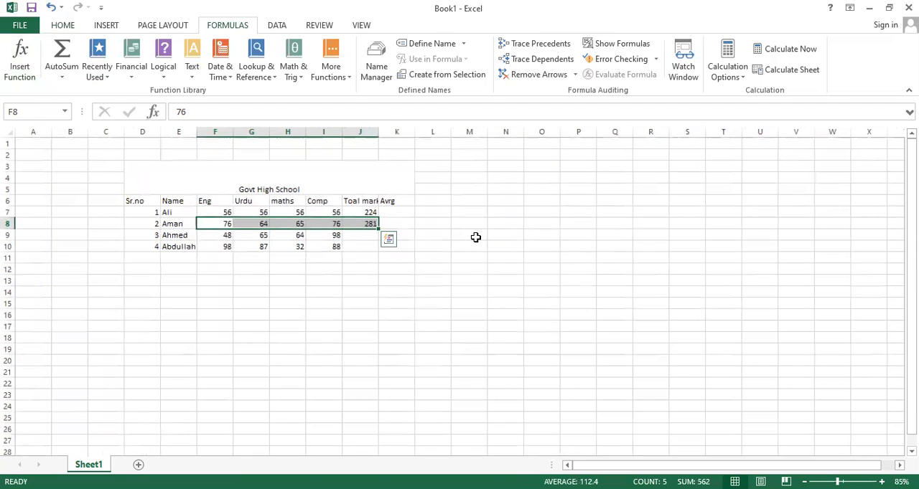
key("ctrl+q")
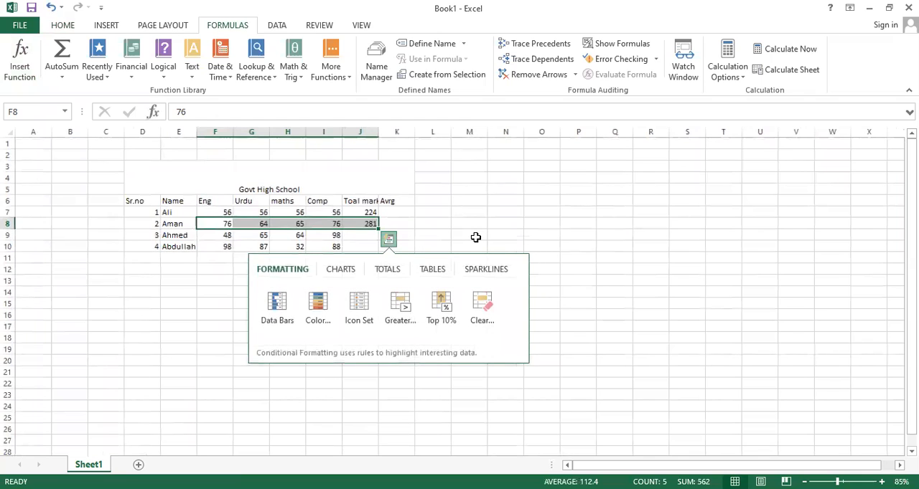
left_click(475, 237)
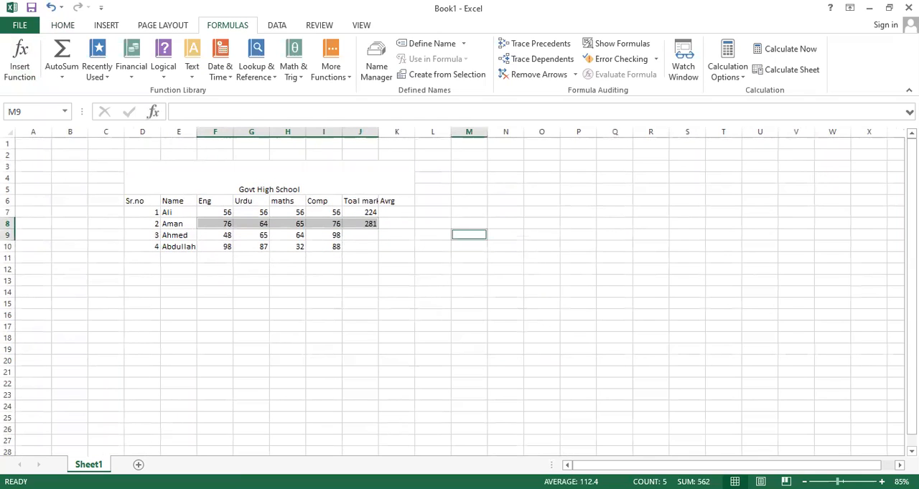
scroll(475, 237, "up", 1)
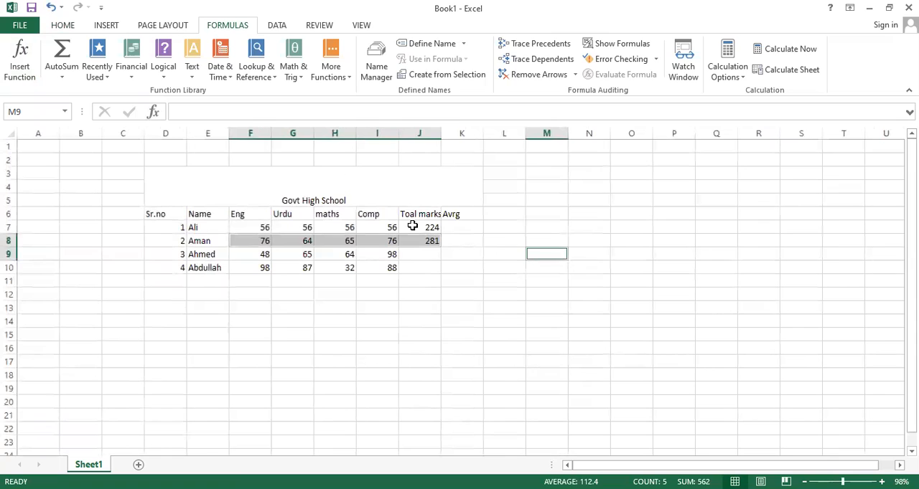
Copy the total formula from J8 down to J10 for the remaining two students.
left_click(430, 242)
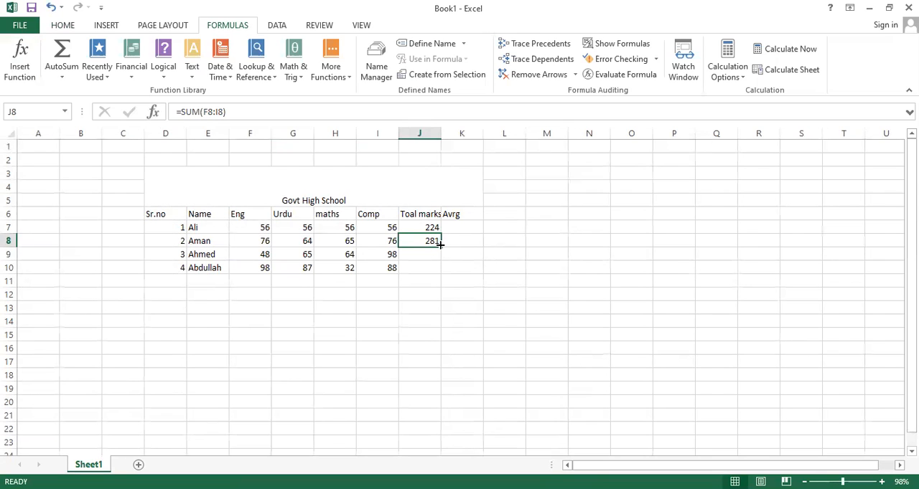
left_click_drag(440, 244, 439, 245)
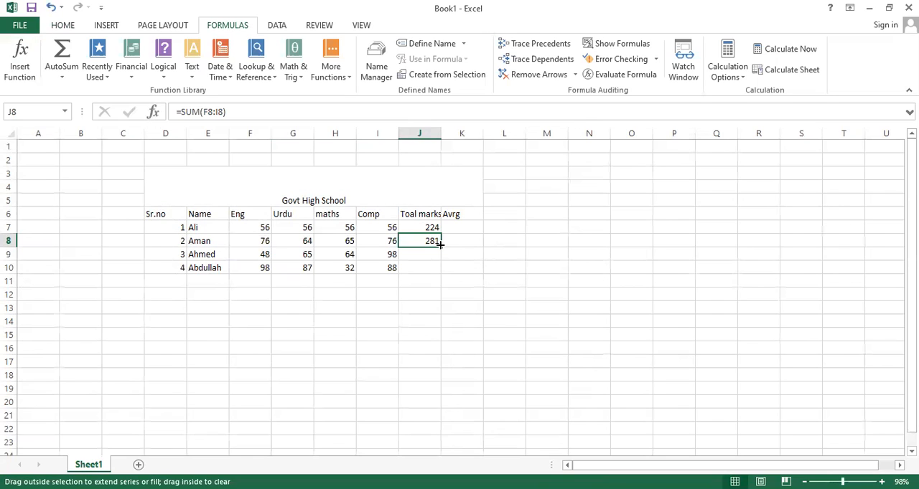
left_click_drag(440, 245, 437, 269)
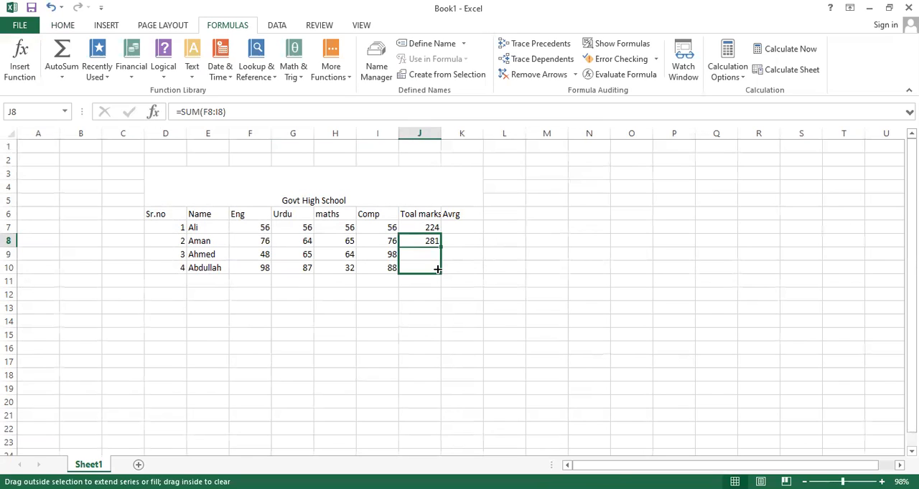
left_click_drag(437, 269, 437, 269)
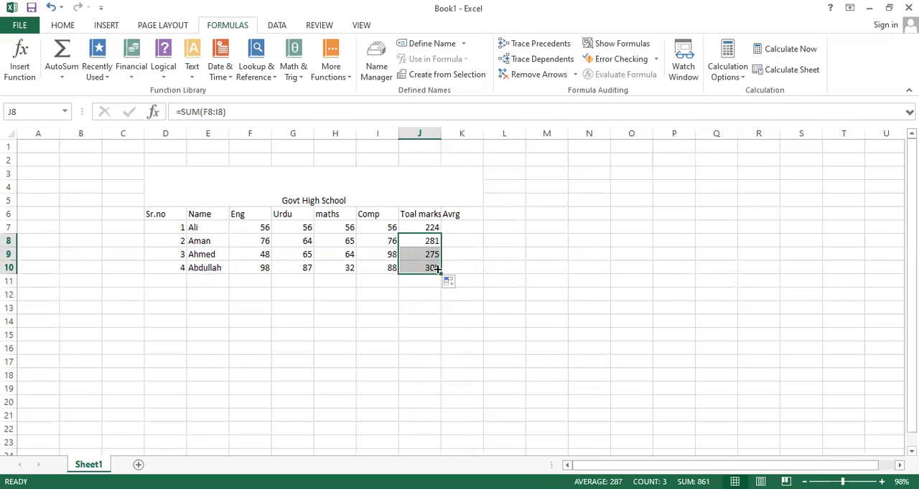
left_click(435, 225)
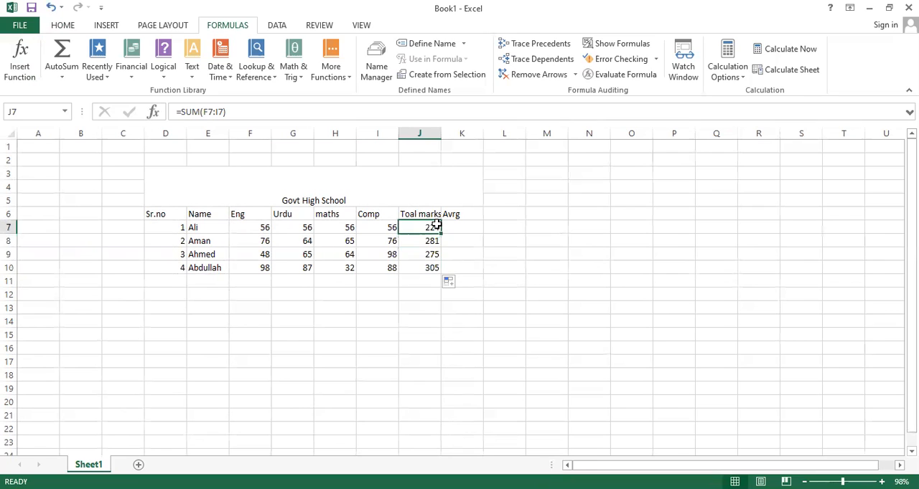
left_click(60, 80)
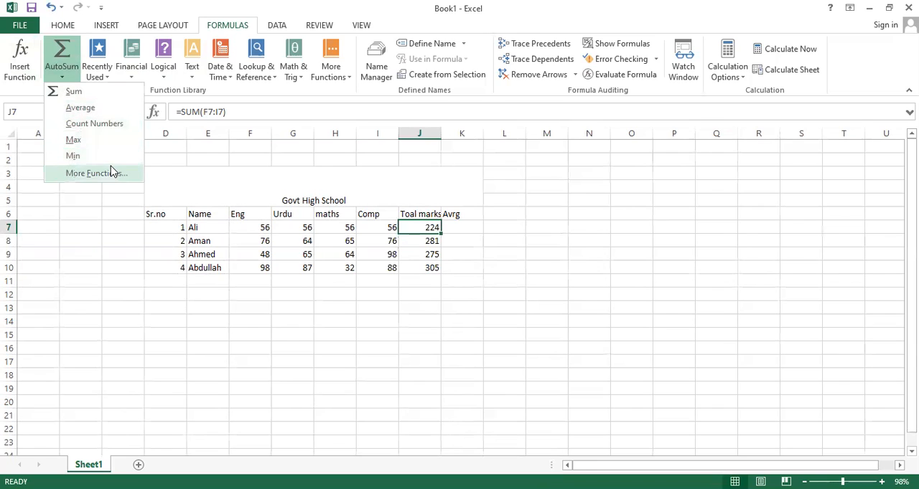
left_click(102, 112)
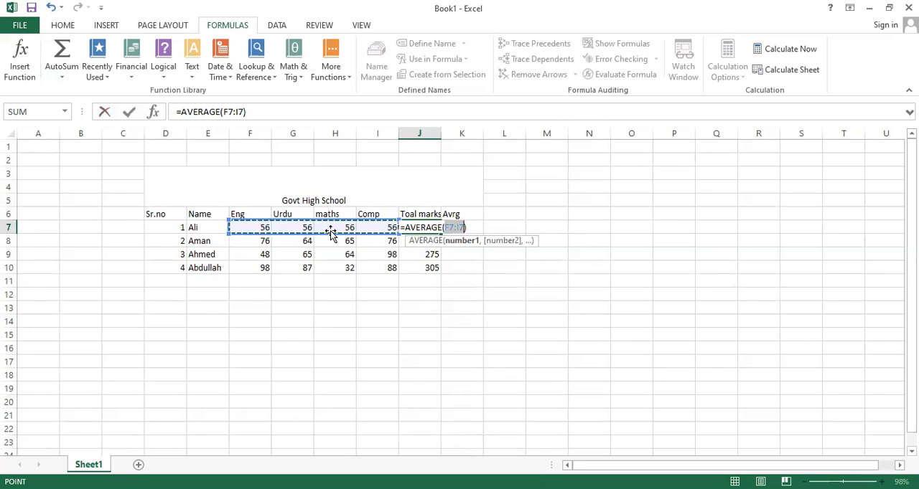
key("BackSpace")
key("Left")
key("BackSpace")
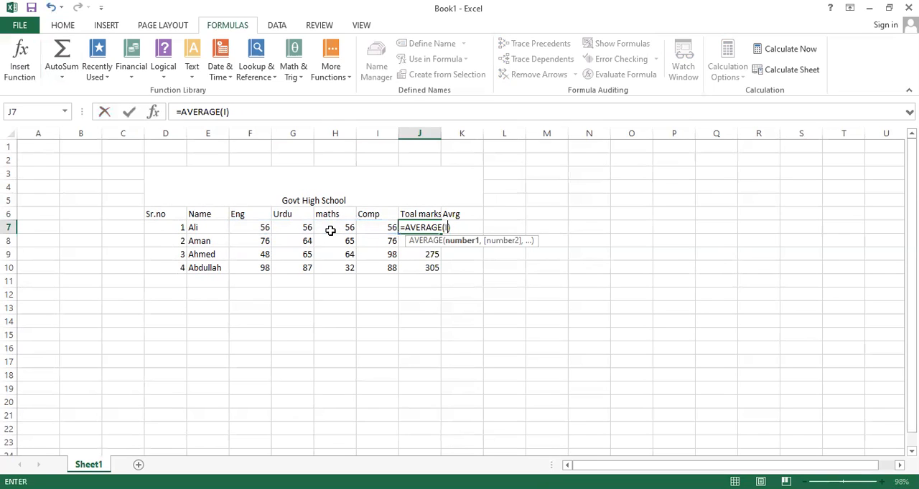
key("BackSpace")
key("BackSpace")
key("BackSpace")
key("BackSpace")
key("BackSpace")
key("BackSpace")
key("BackSpace")
key("BackSpace")
key("BackSpace")
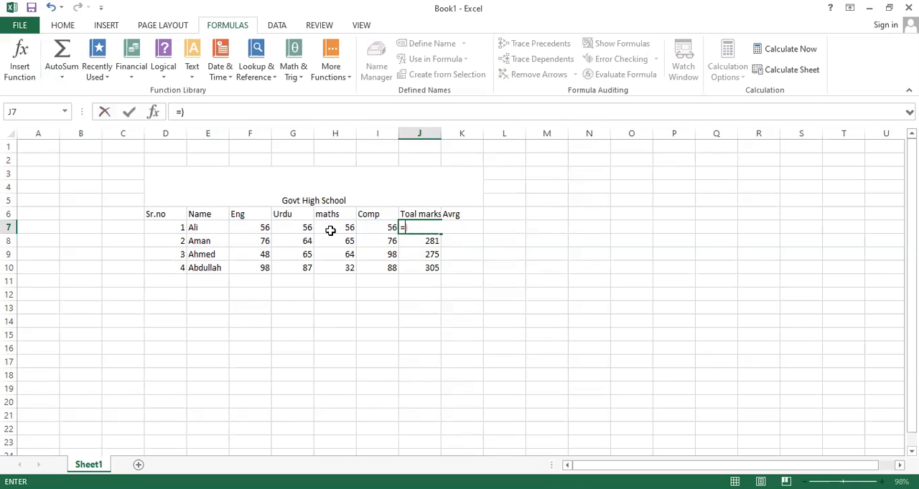
Enter the formula =sum(f7:i7) manually in J7 to total the first student's marks.
type("su")
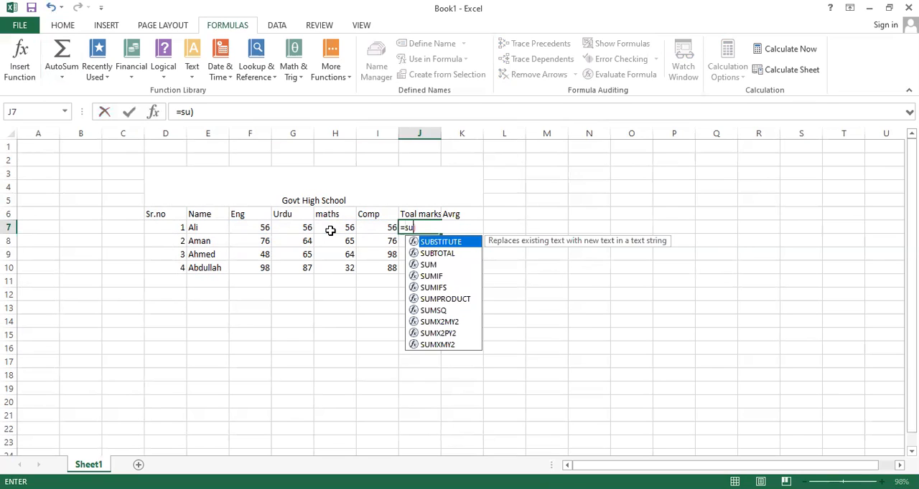
type("m")
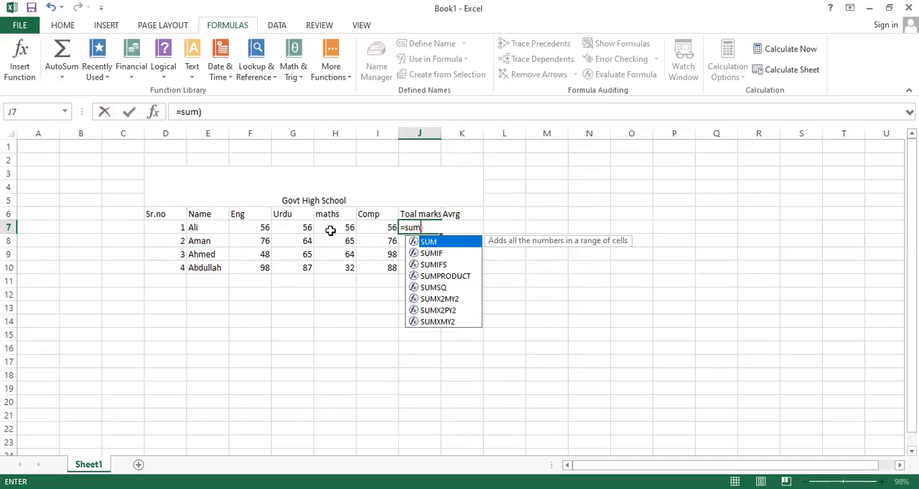
type("9")
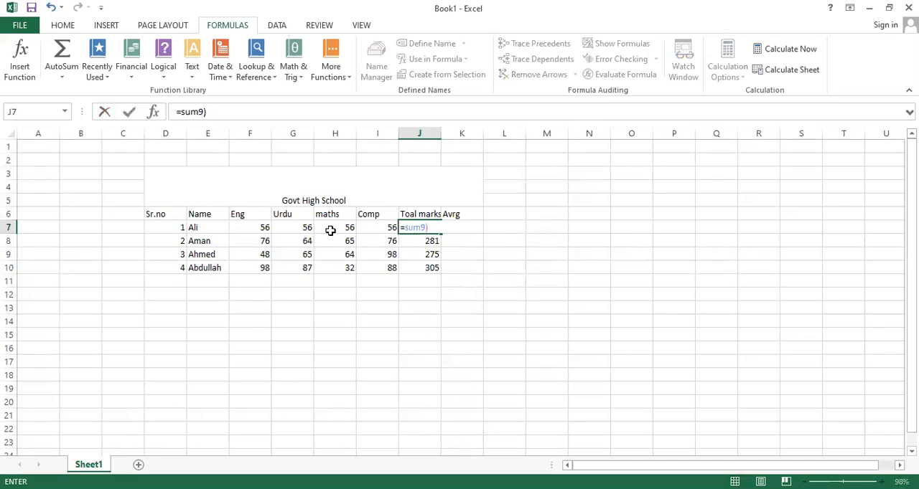
key("BackSpace")
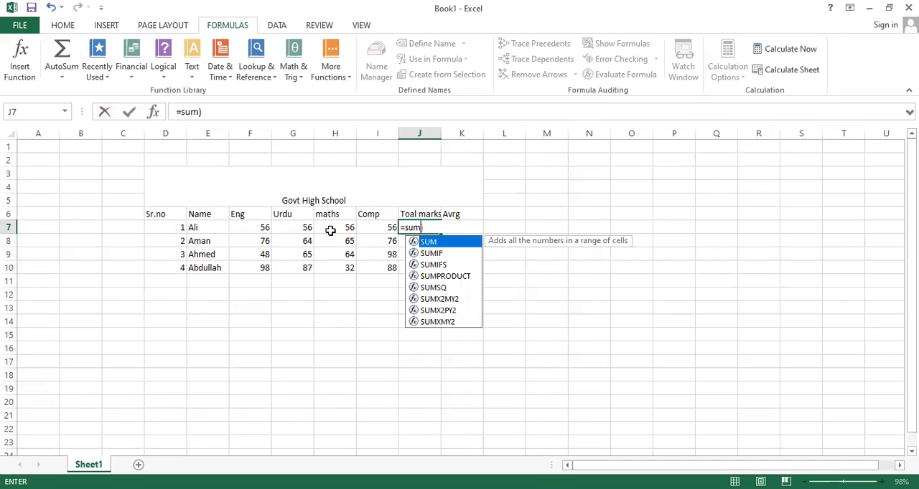
type("(")
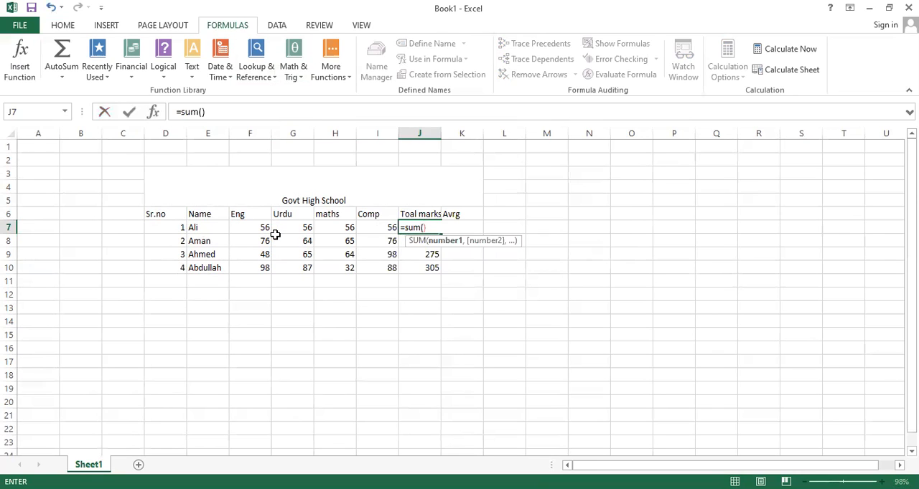
type("f7")
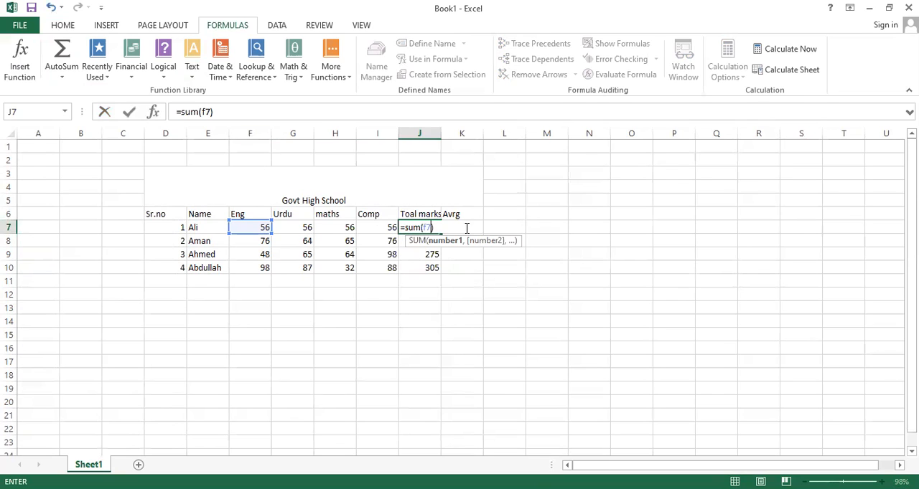
type(":")
type("i")
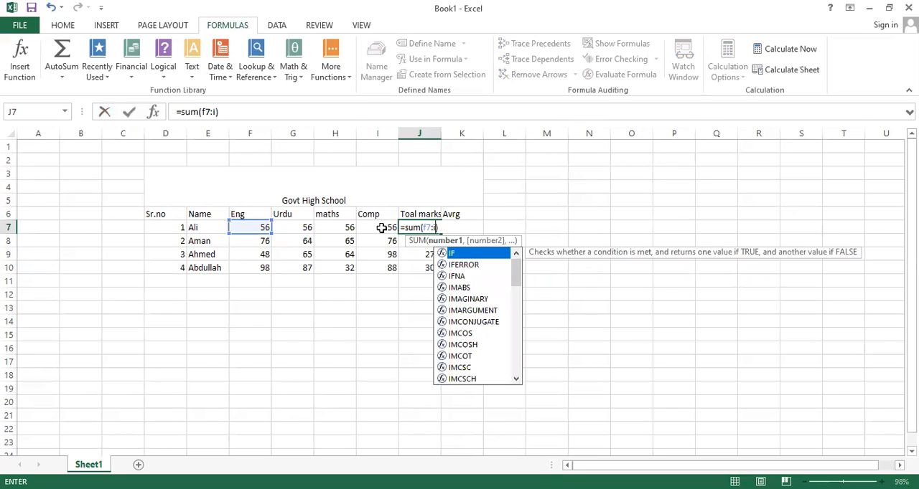
type("7")
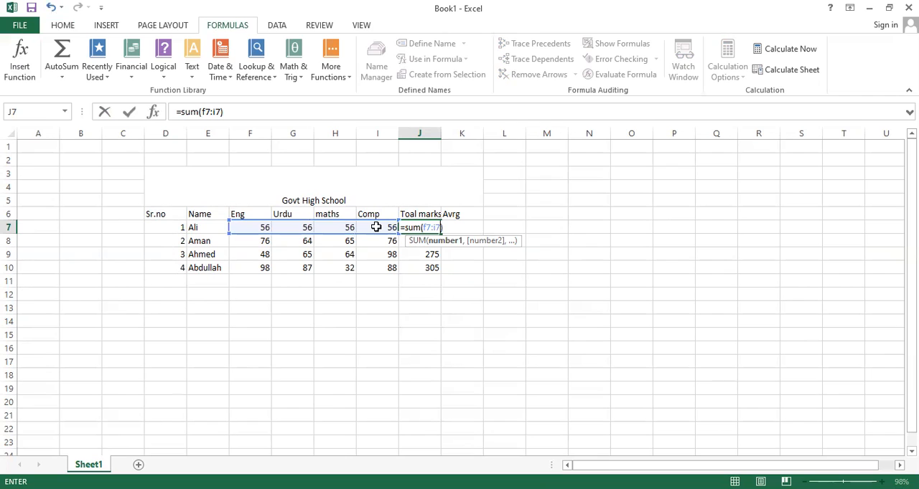
key("Return")
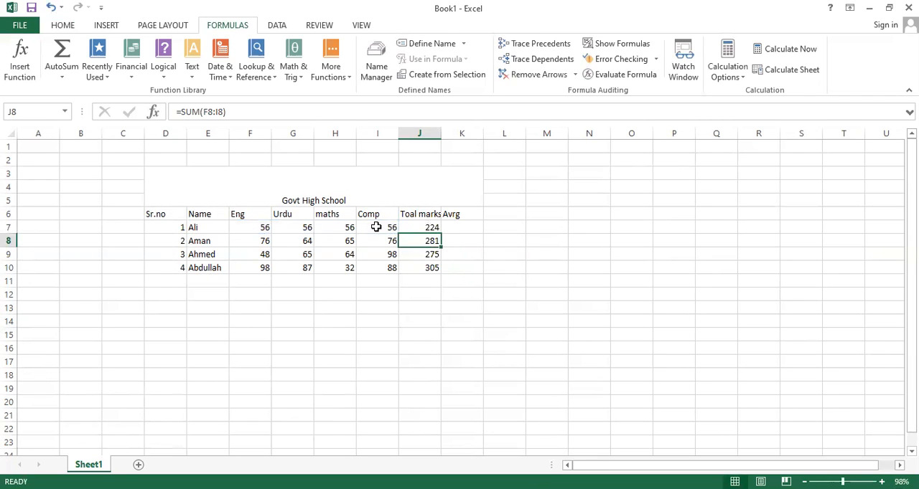
Try to average the first student's marks in K7 with the AutoSum Average function.
left_click(457, 228)
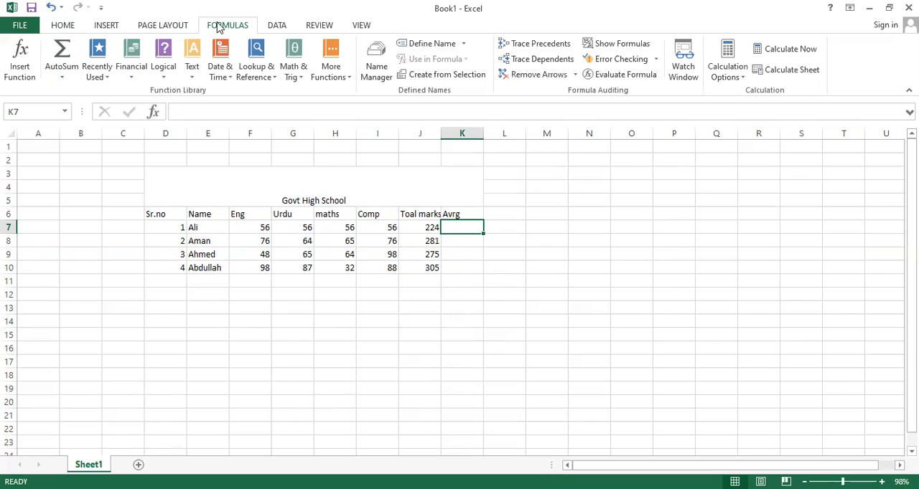
left_click(62, 78)
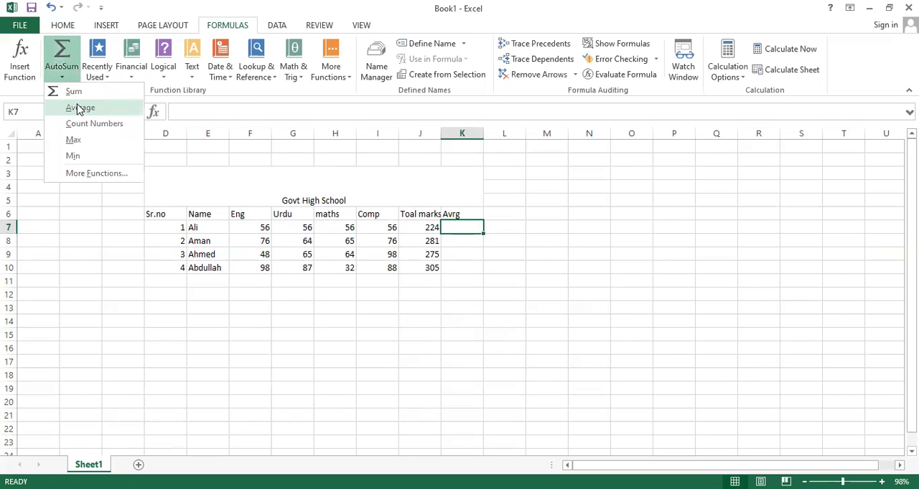
left_click(79, 108)
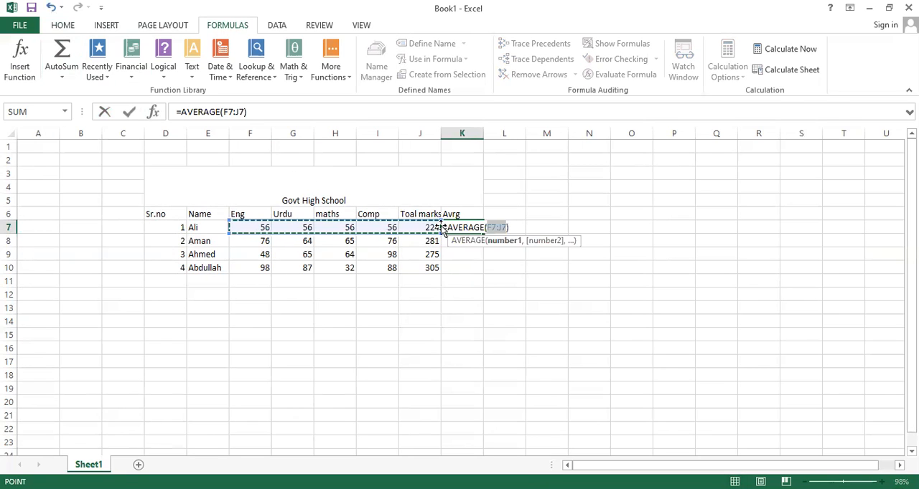
left_click(397, 227)
left_click(277, 228)
left_click(280, 216)
key("Return")
left_click(245, 230)
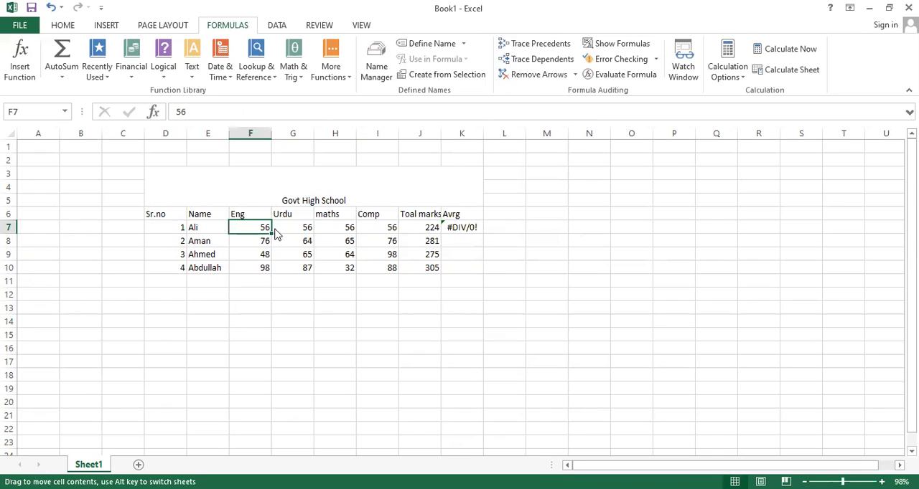
left_click_drag(276, 233, 376, 228)
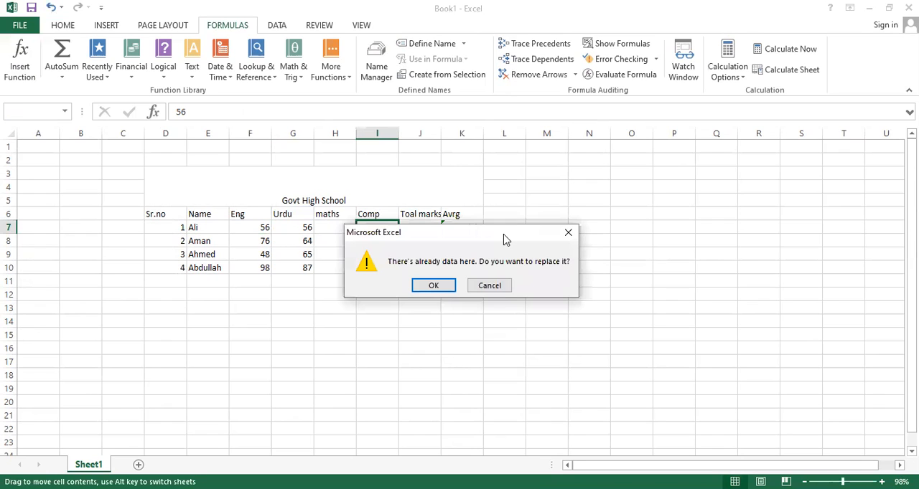
left_click(567, 232)
left_click(385, 231)
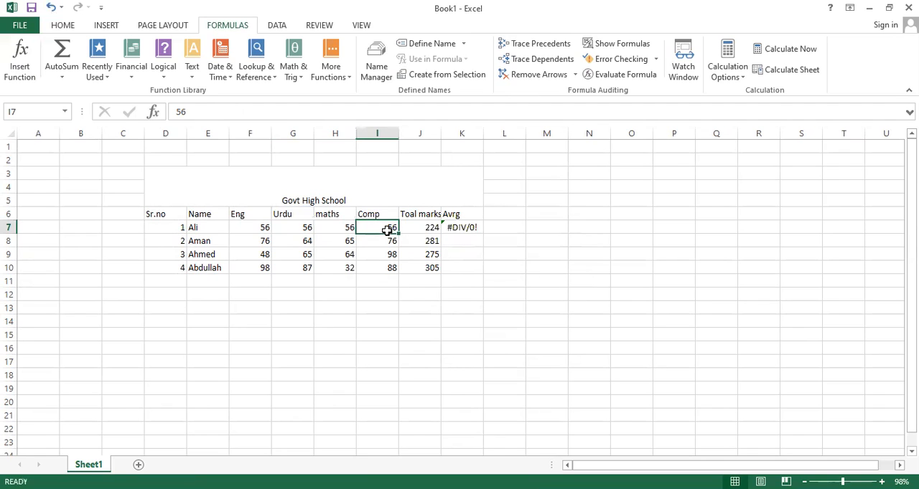
Fill the Eng mark in F7 across to I7 and apply the AutoSum Average function to the selected marks.
left_click(257, 228)
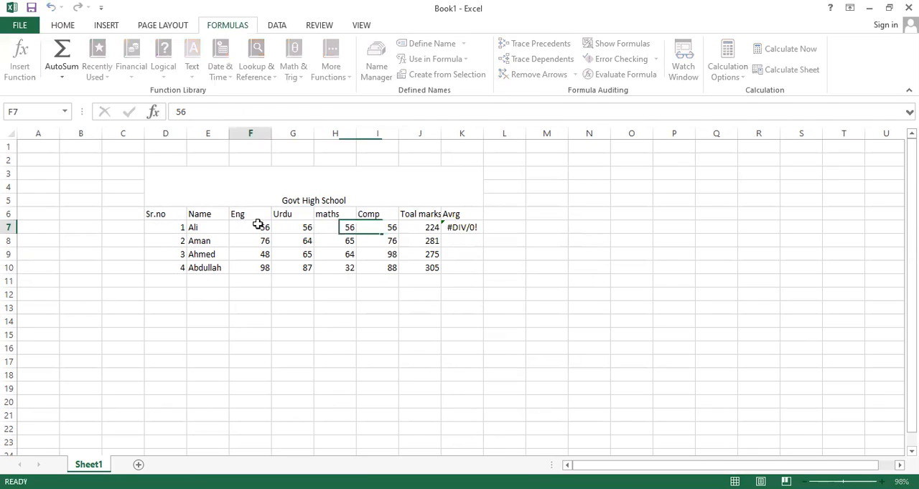
left_click_drag(271, 233, 398, 228)
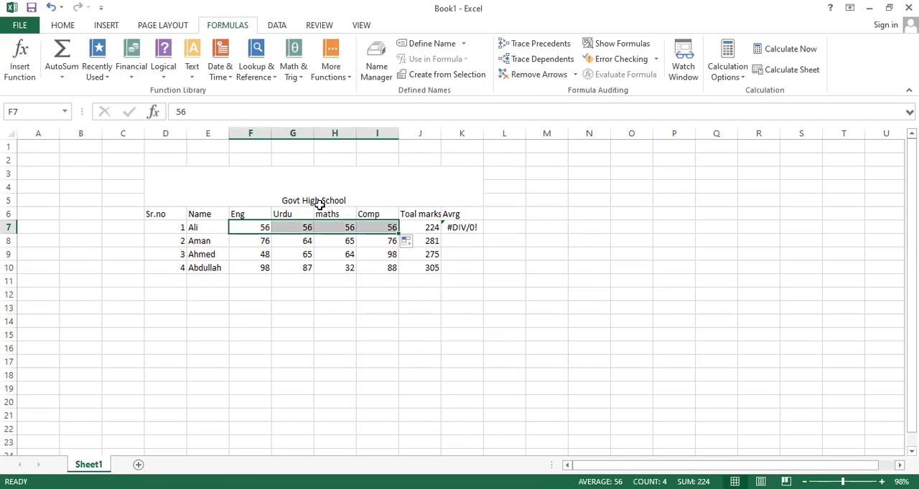
left_click(61, 70)
left_click(81, 107)
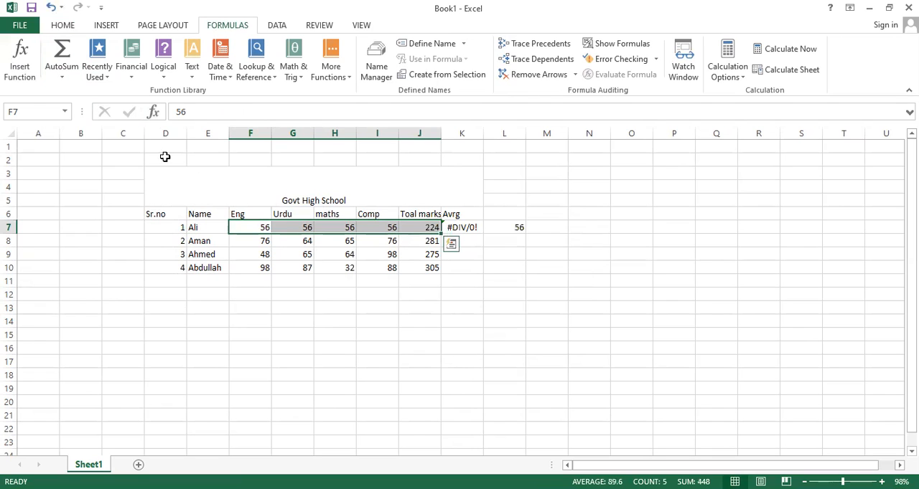
Replace the formula in K7 with the value 56 and fill it down to K10.
left_click(481, 228)
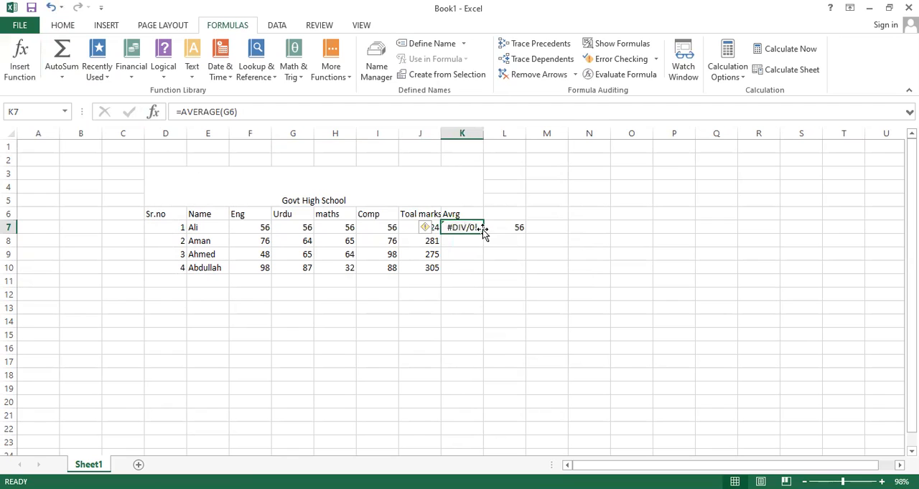
key("BackSpace")
type("56")
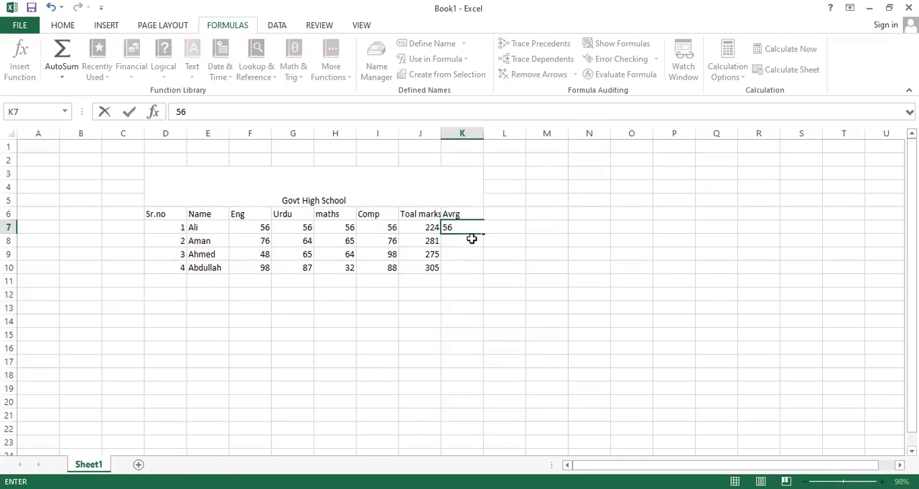
key("Return")
left_click(479, 227)
left_click_drag(481, 234, 463, 269)
Clear the Avrg column entries in cells K7 to K10.
key("BackSpace")
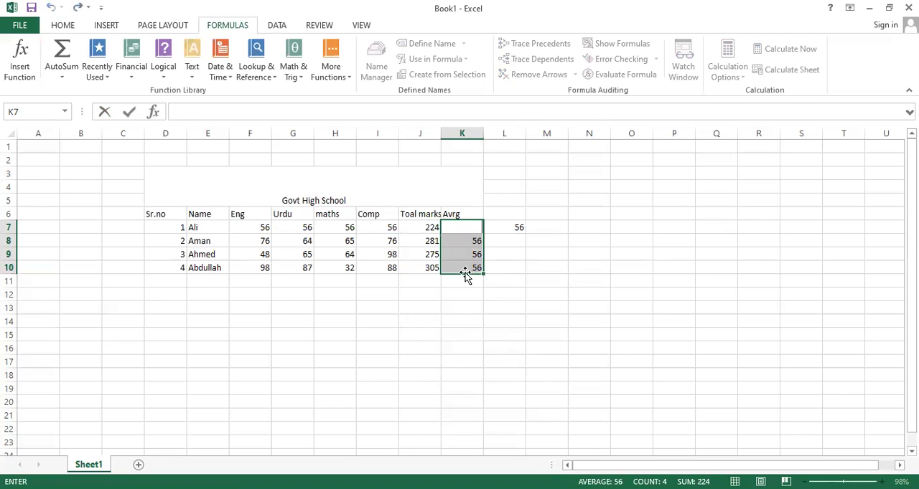
type("z")
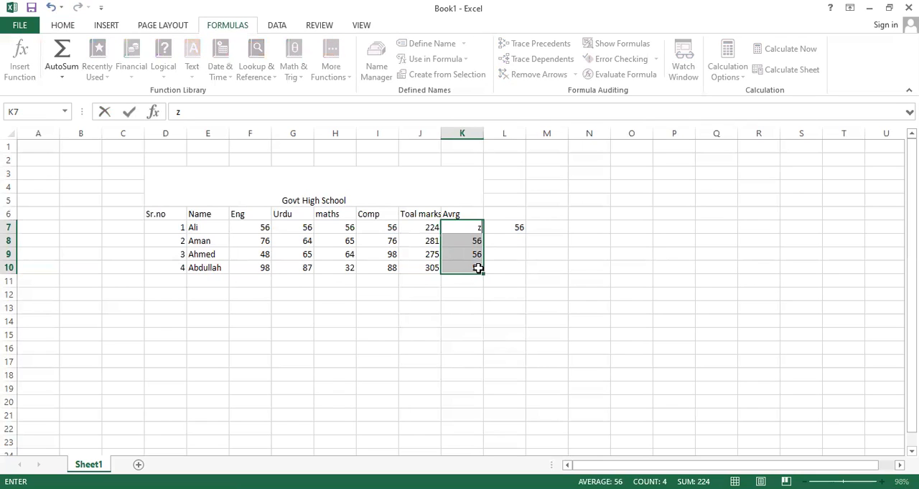
left_click(478, 269)
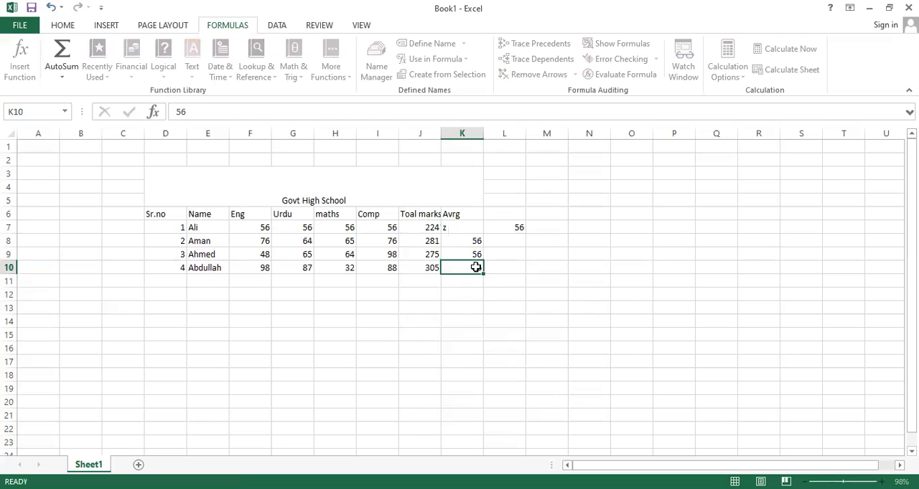
left_click_drag(482, 275, 476, 238)
key("BackSpace")
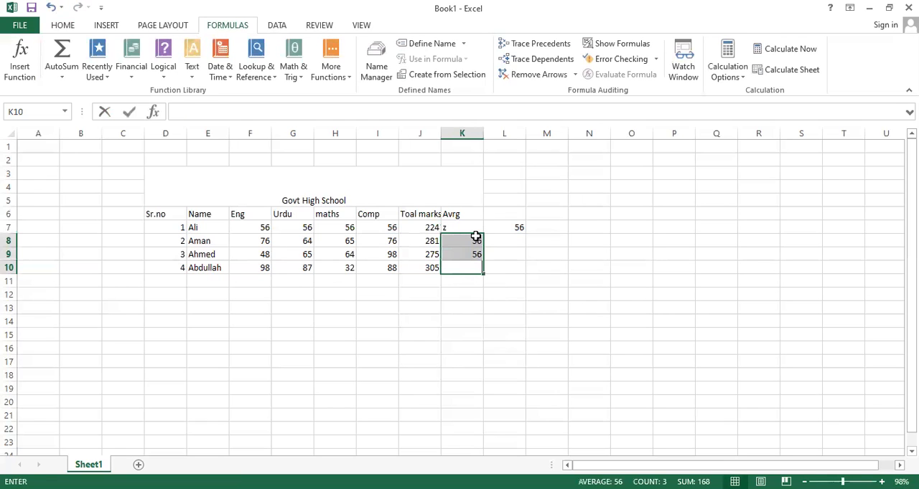
key("Up")
key("BackSpace")
key("Up")
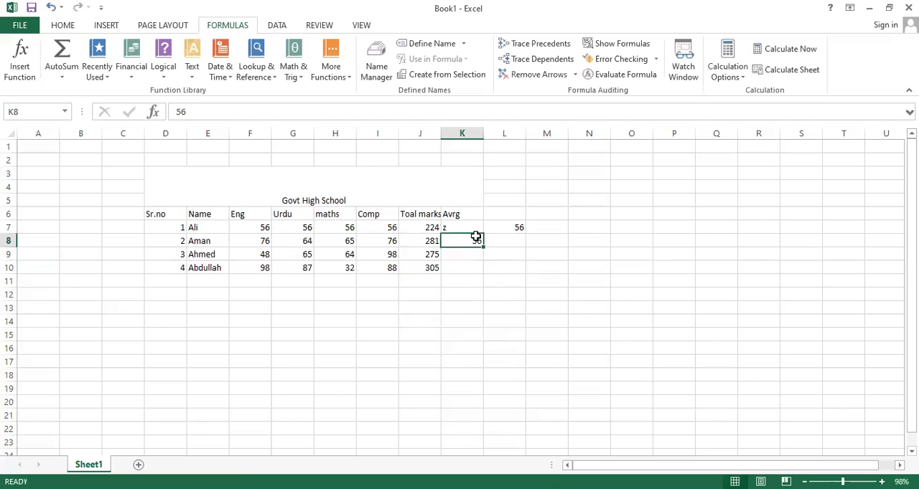
key("BackSpace")
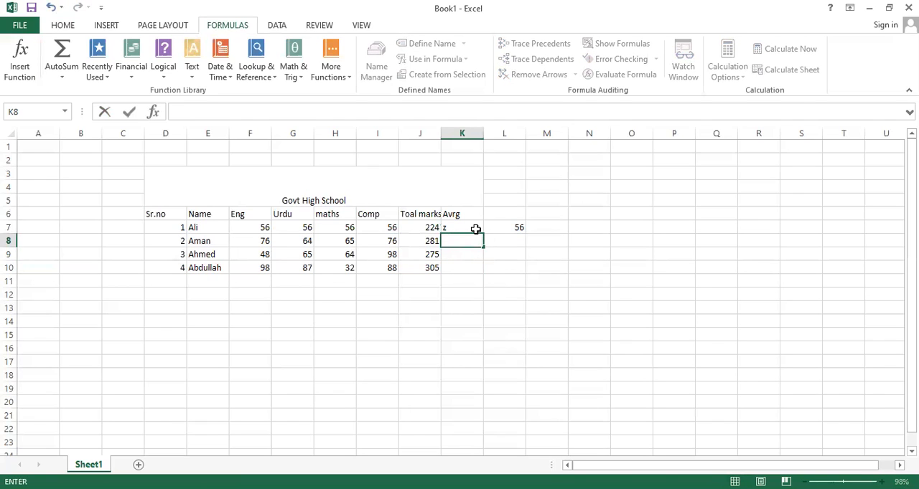
key("Up")
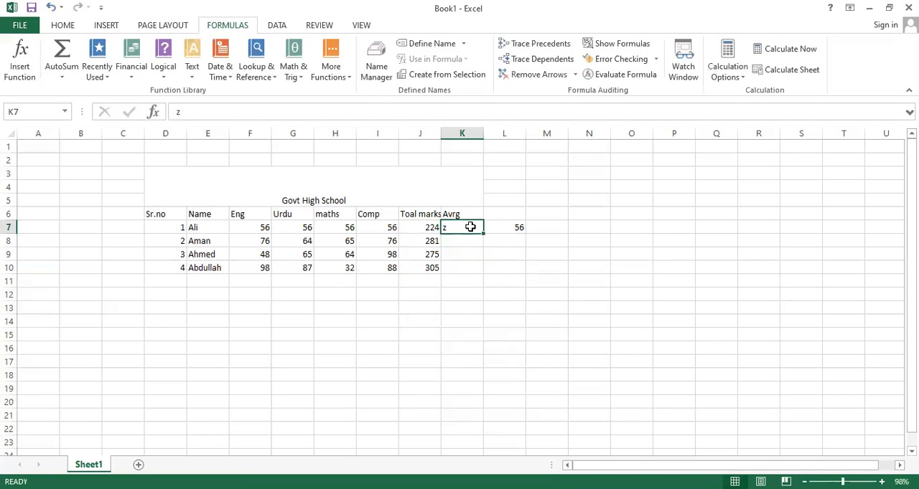
key("BackSpace")
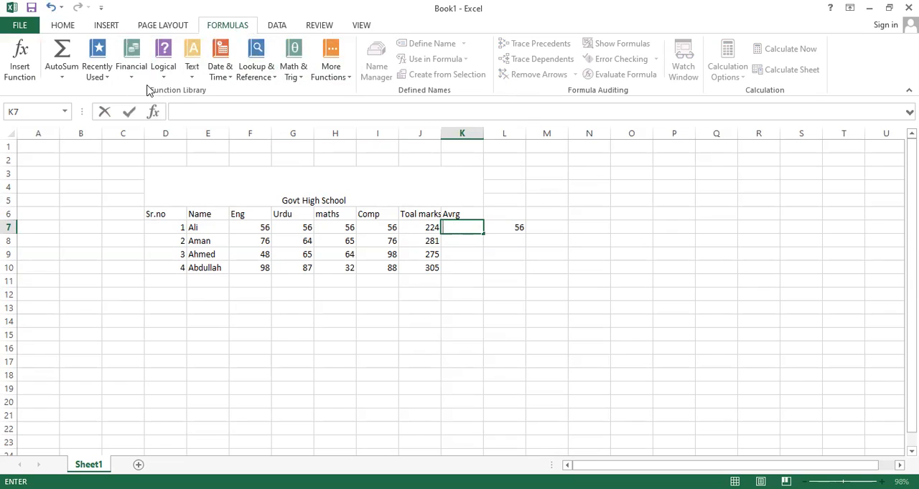
Browse the function library's Recently Used, Financial, Logical, Text, Date & Time, Math & Trig and More Functions categories.
left_click(111, 77)
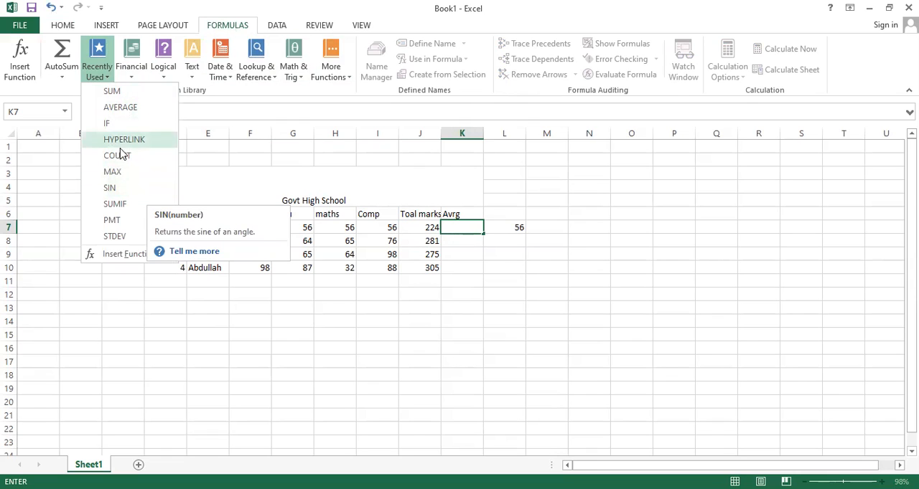
left_click(136, 75)
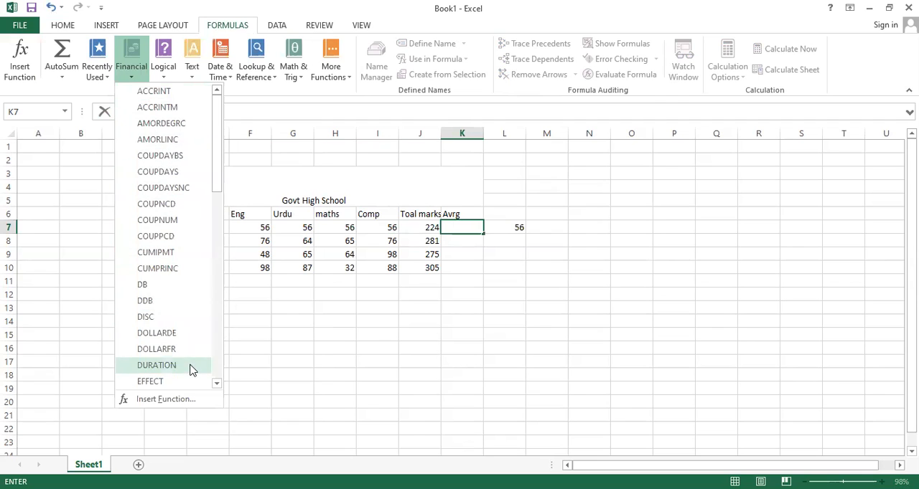
left_click(167, 76)
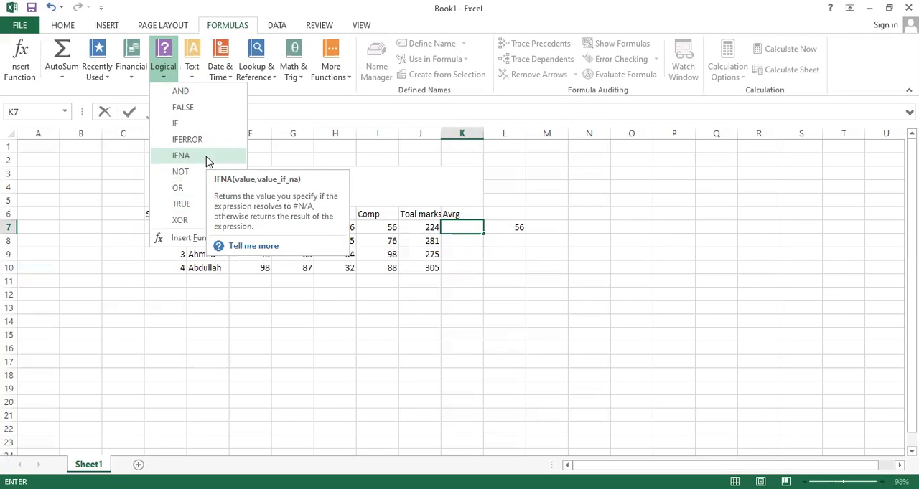
left_click(196, 74)
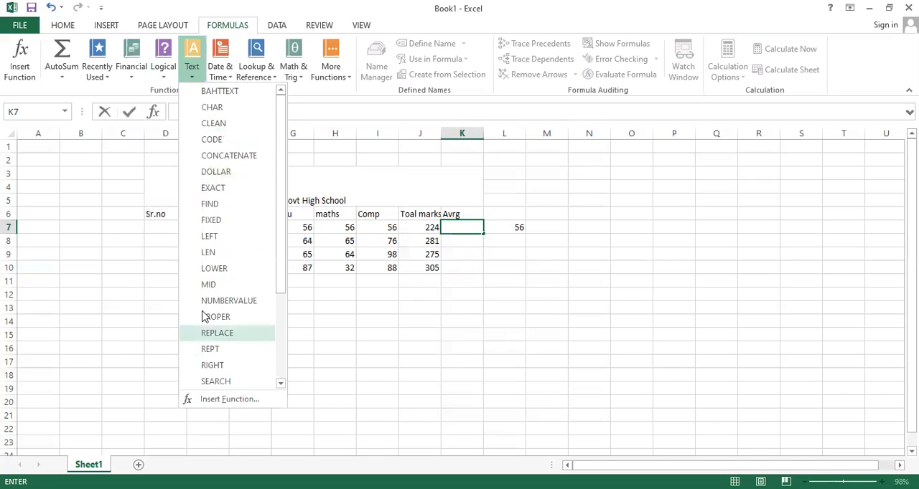
left_click(231, 76)
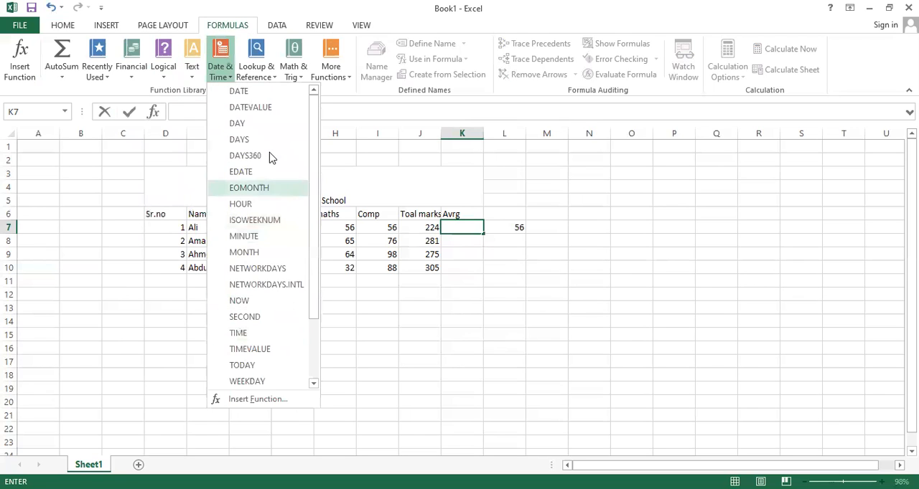
left_click(301, 76)
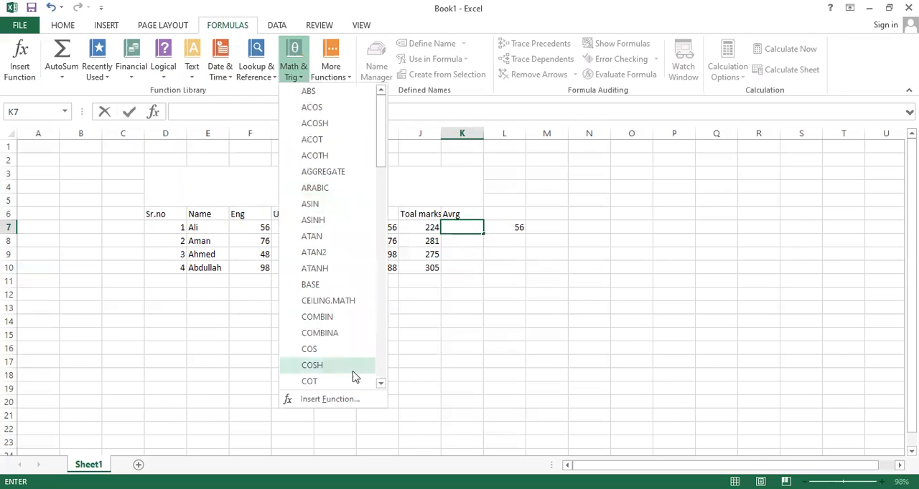
left_click(384, 378)
left_click(384, 379)
left_click(384, 378)
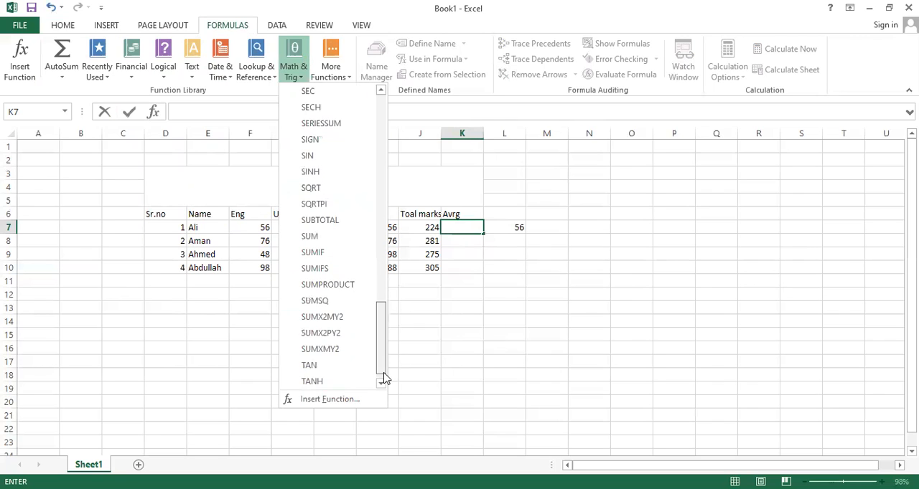
left_click(351, 78)
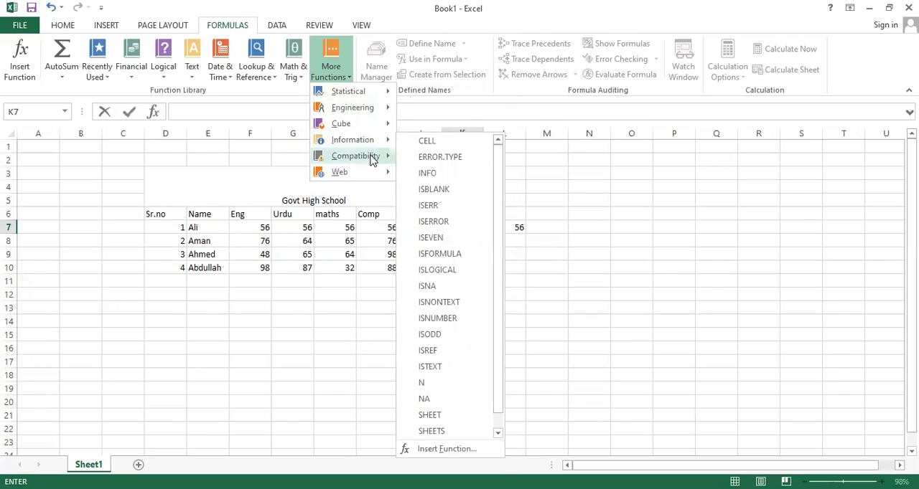
mouse_move(380, 173)
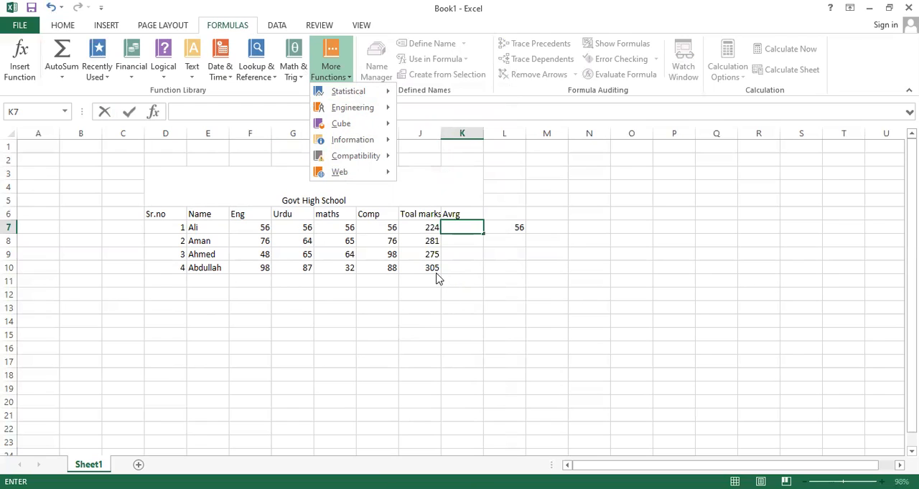
left_click(309, 187)
Fill the merged title cell Govt High School with the standard light blue color.
left_click(309, 187)
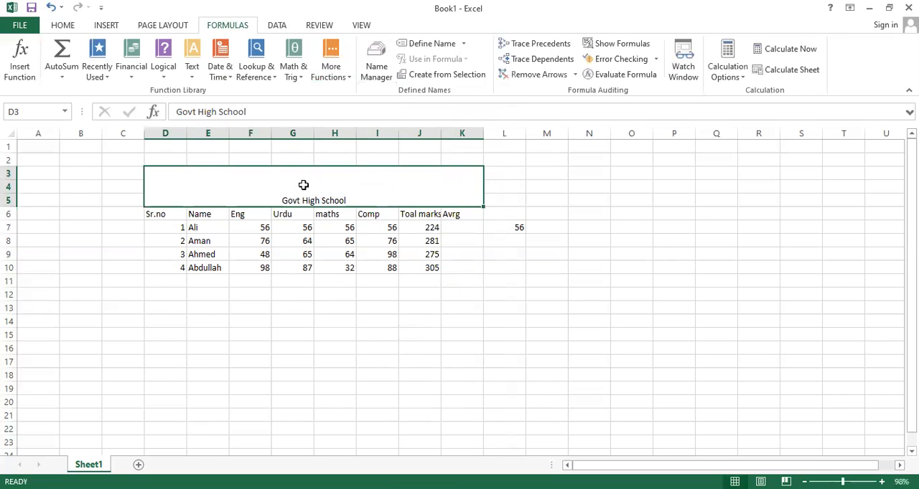
left_click(63, 24)
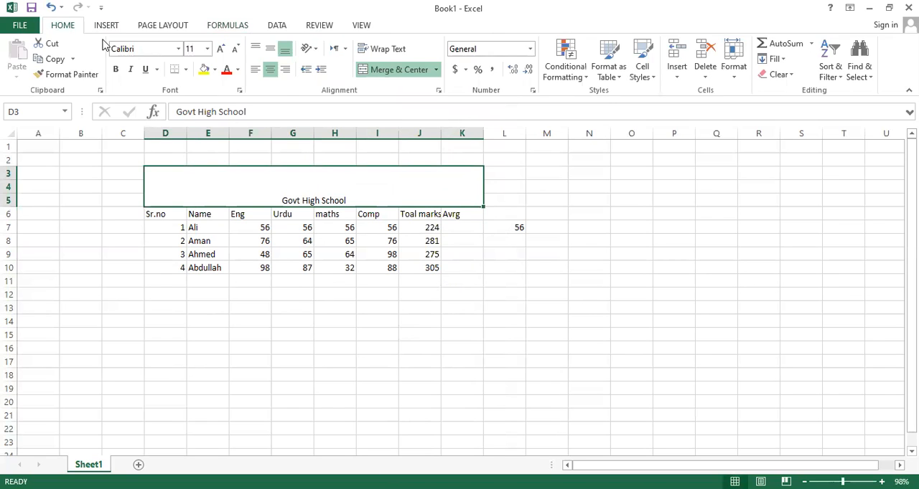
left_click(204, 70)
left_click(214, 70)
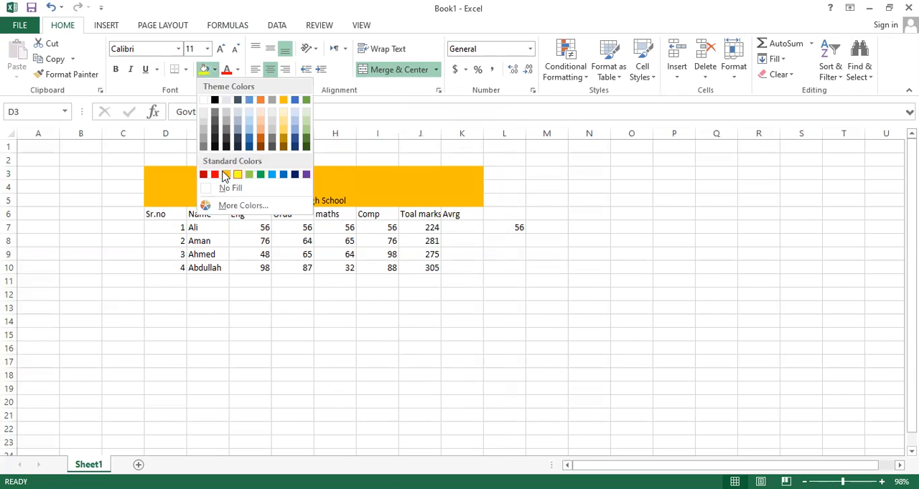
left_click(272, 177)
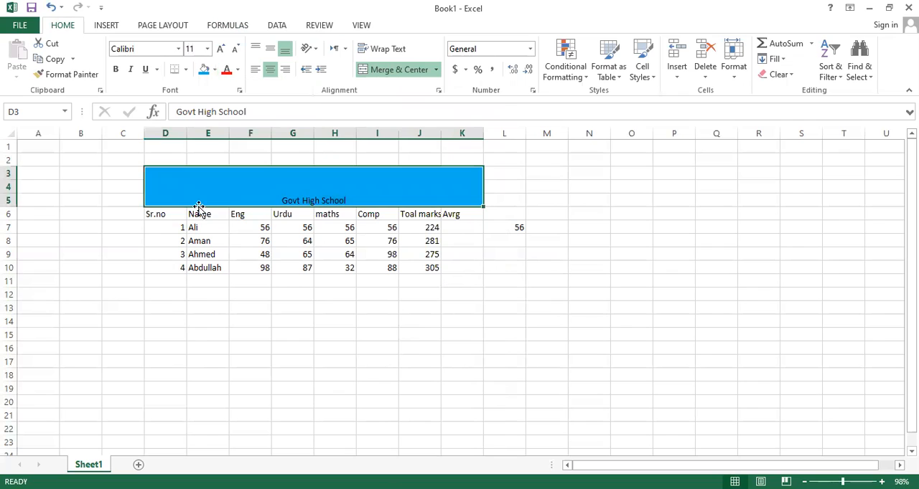
Fill the column headings in D6:K6 with standard red.
left_click_drag(164, 214, 467, 209)
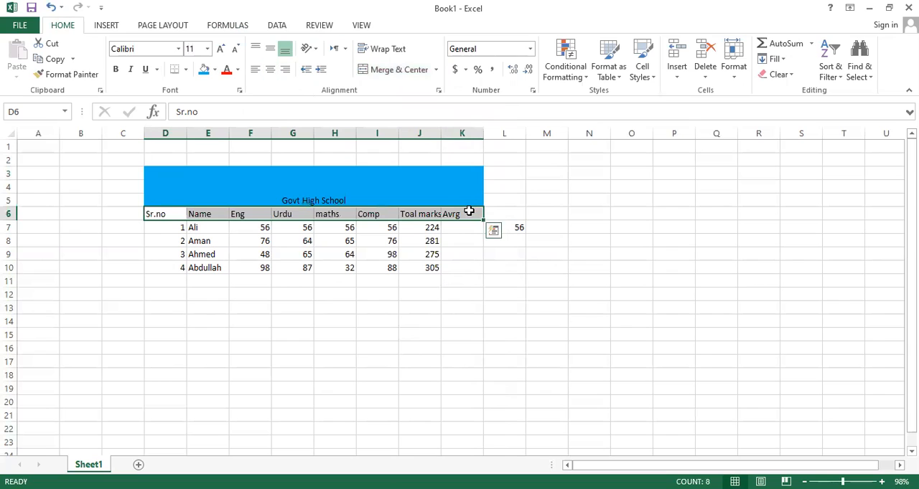
left_click(213, 70)
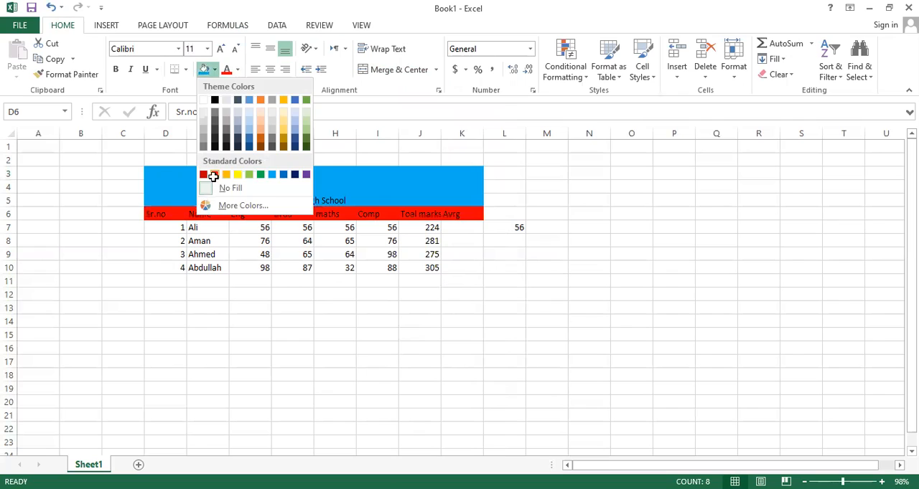
left_click(215, 174)
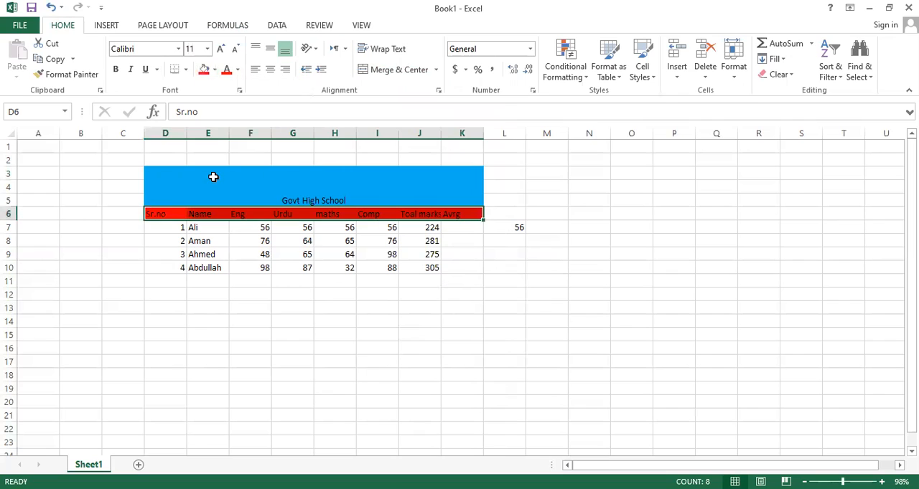
Fill the student names in E7:E10 with standard orange.
left_click(196, 226)
left_click_drag(195, 227, 206, 267)
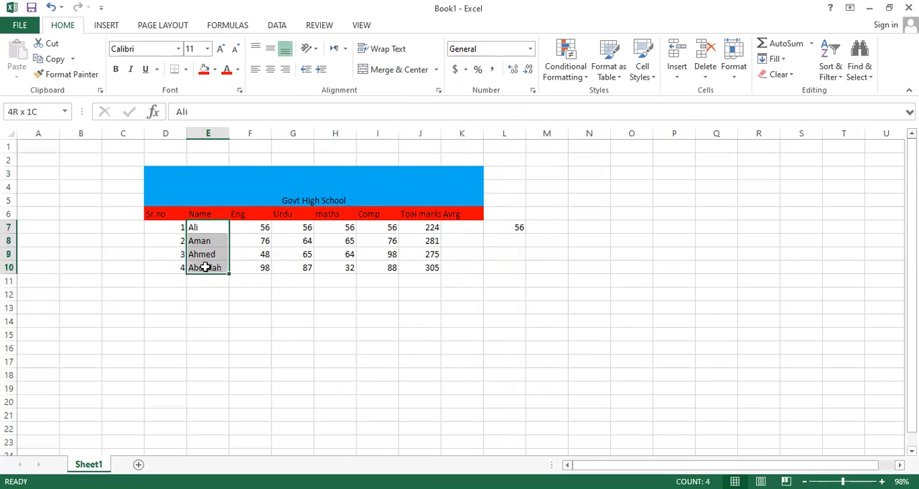
left_click(215, 70)
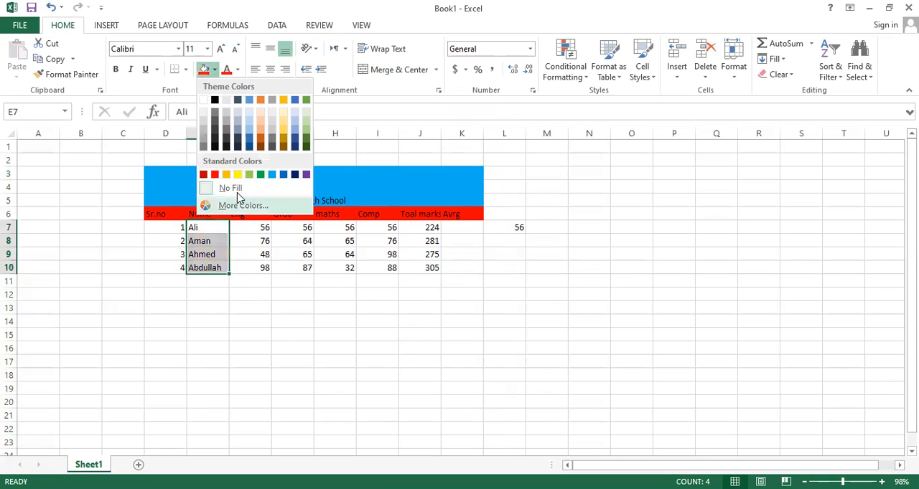
left_click(226, 176)
Fill the total marks in J7:J10 with light gray and recolor the last total in J10 standard green.
left_click_drag(435, 269, 424, 228)
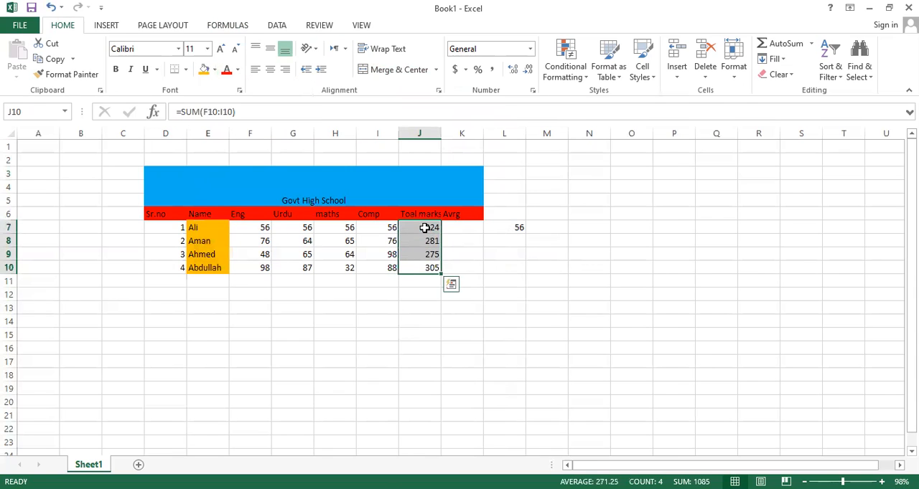
left_click(214, 69)
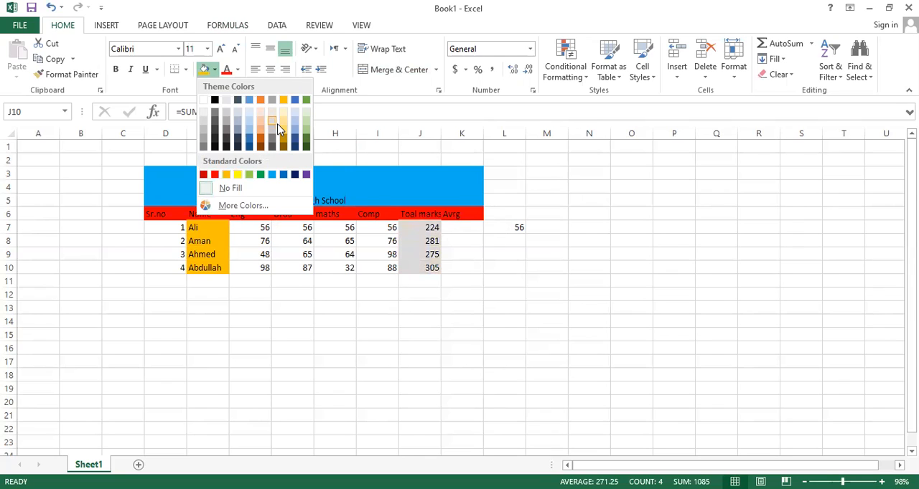
left_click(277, 124)
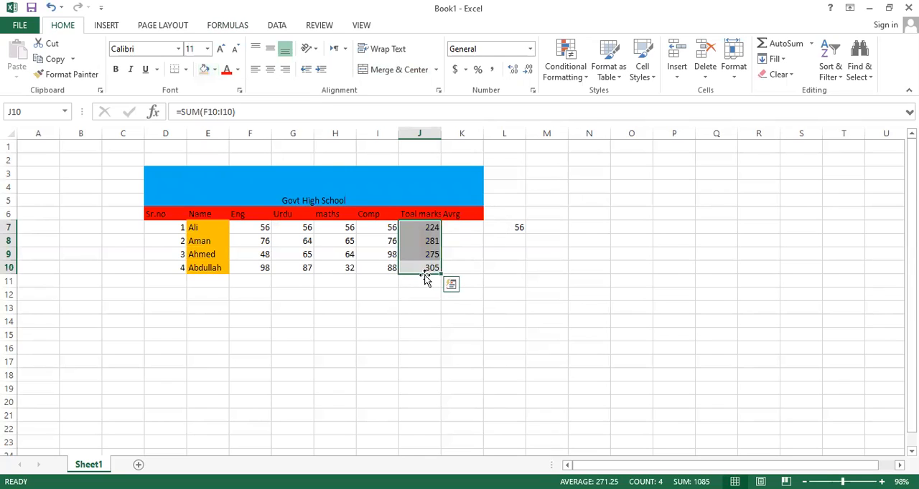
left_click(426, 268)
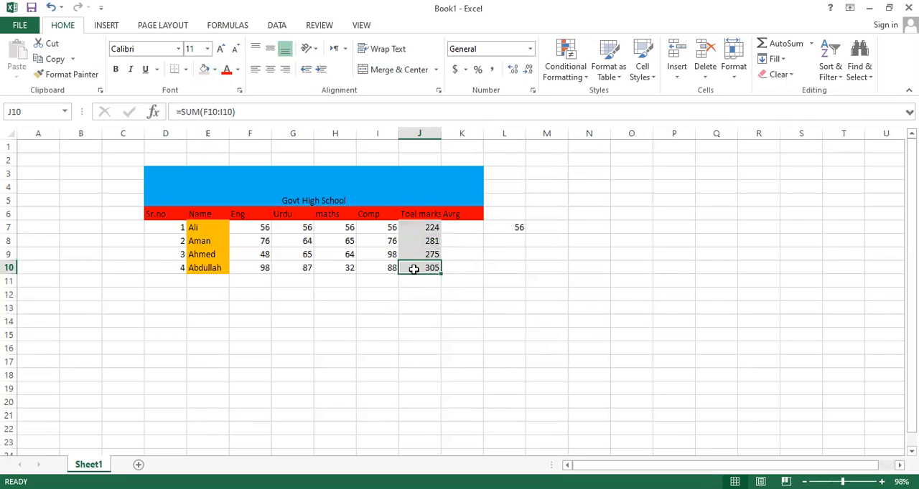
left_click(214, 69)
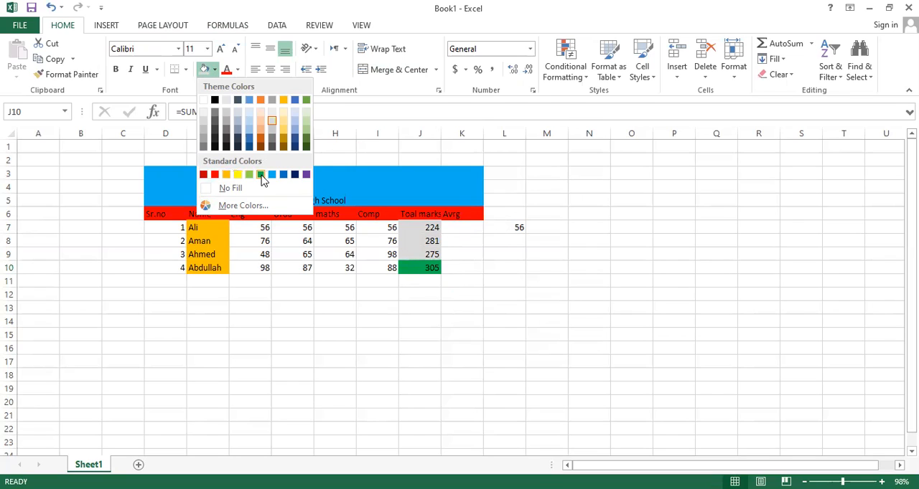
left_click(260, 174)
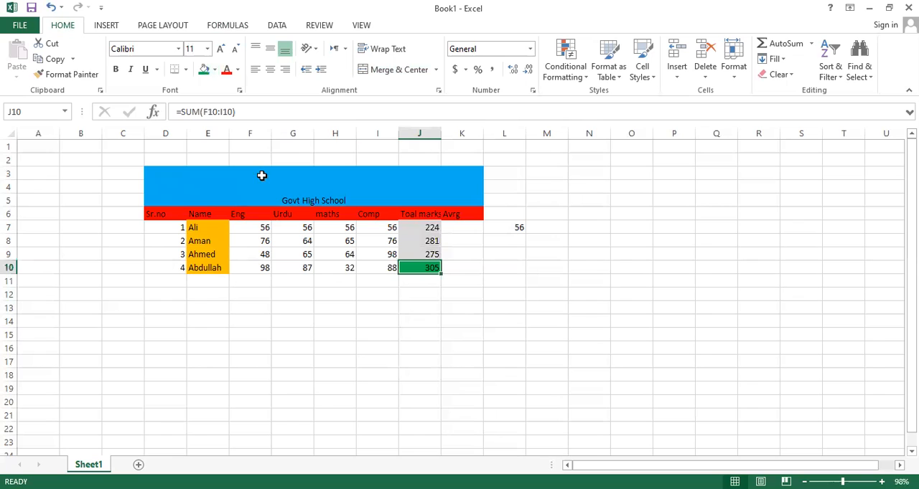
Set a sheet background by searching Bing images for "computer pic" and inserting the desktop computer with the black tower.
left_click(108, 25)
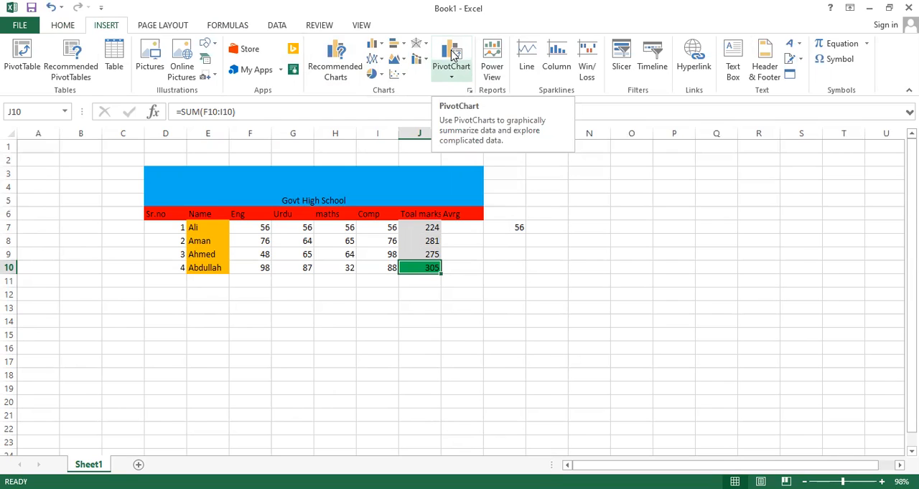
left_click(184, 25)
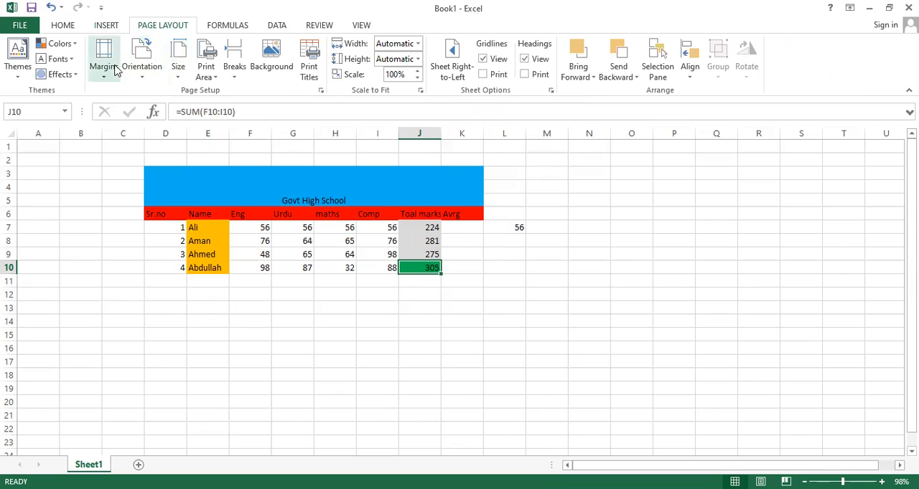
left_click(270, 72)
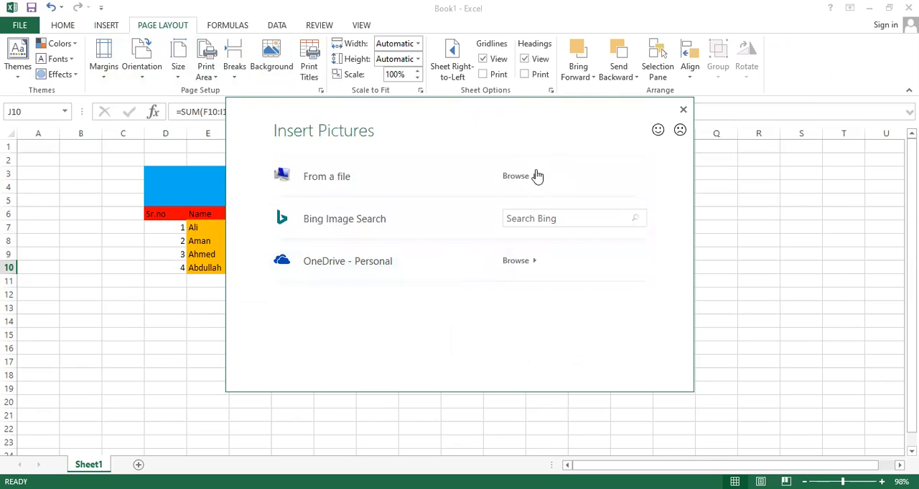
left_click(555, 220)
type("cop")
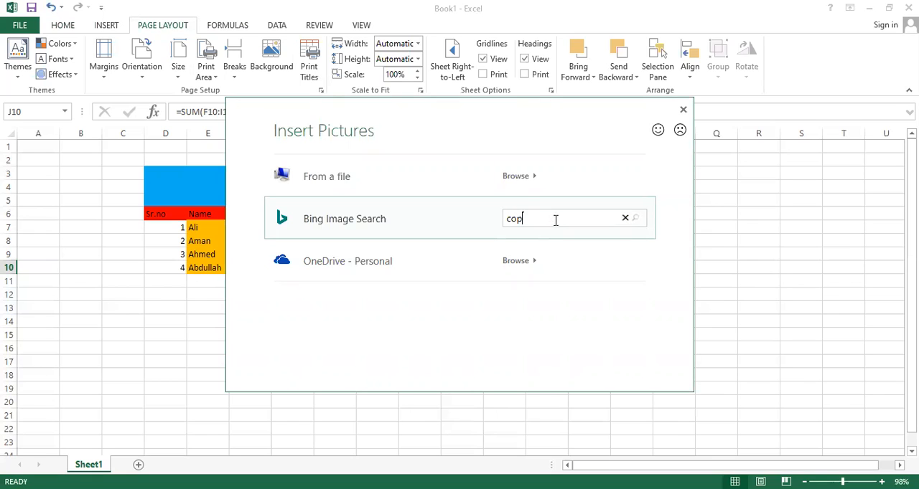
key("BackSpace")
type("mputer pic")
key("Return")
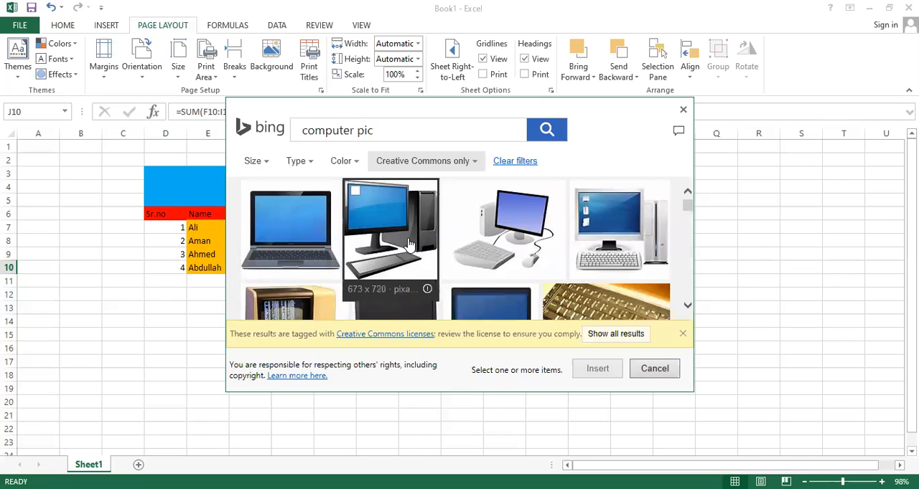
left_click(412, 233)
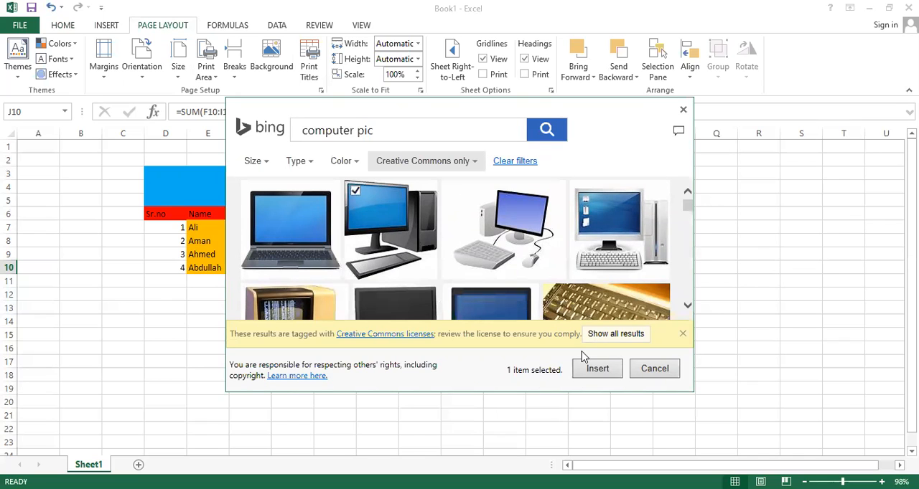
left_click(597, 369)
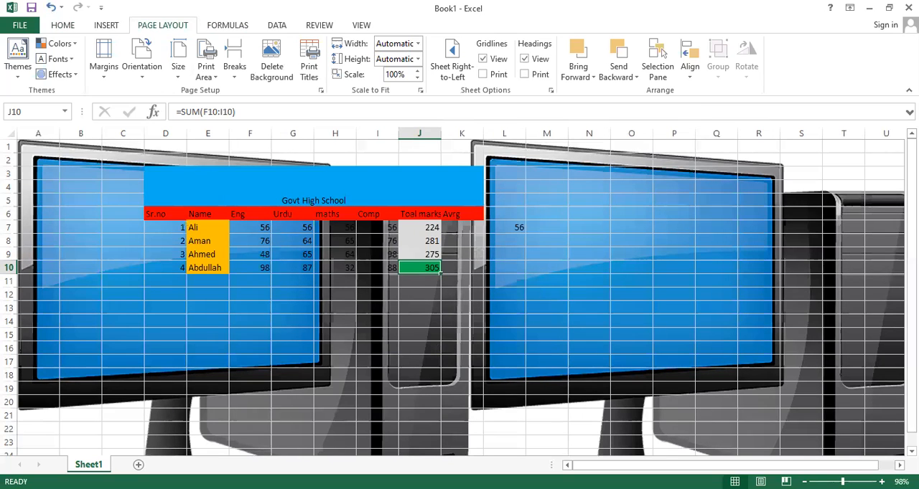
Delete the computer picture from the sheet background.
left_click(912, 451)
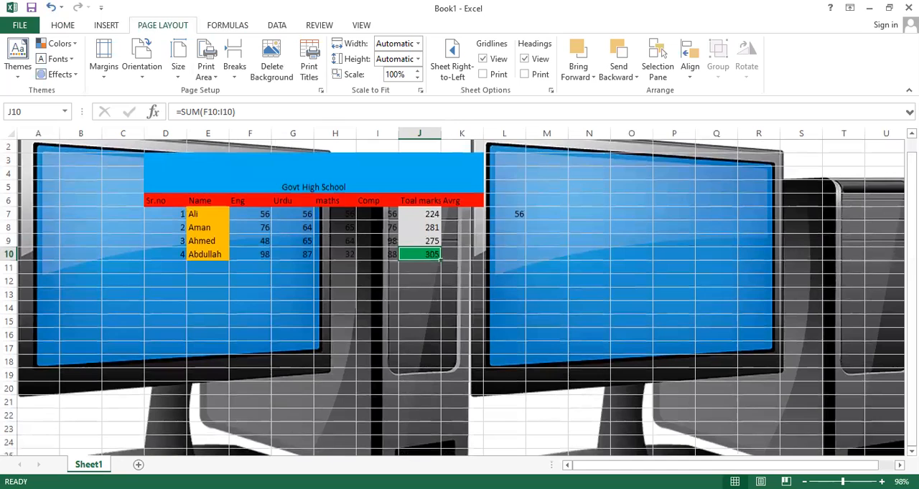
left_click(912, 134)
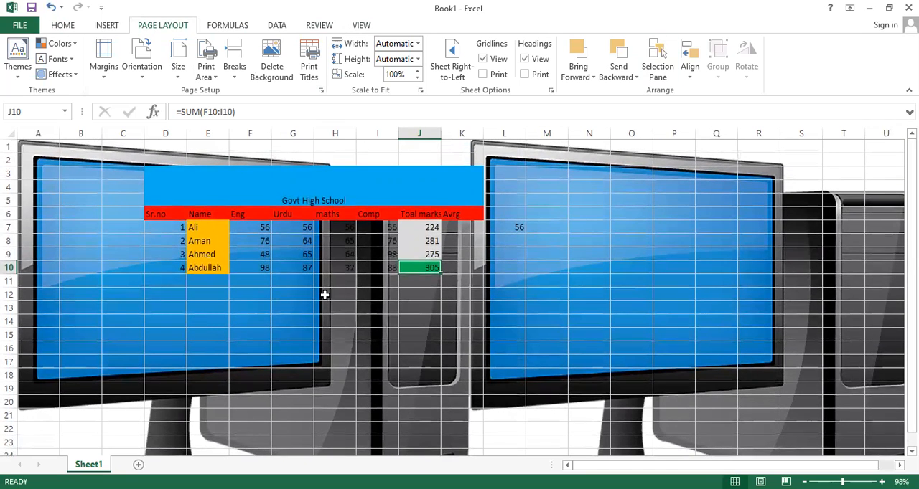
left_click(273, 58)
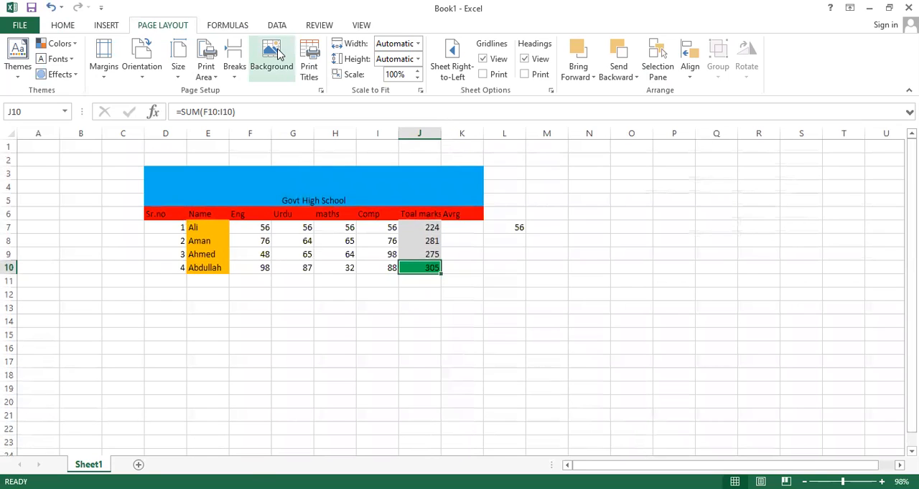
Insert a page break at cell J10 and set the page orientation to landscape.
left_click(235, 52)
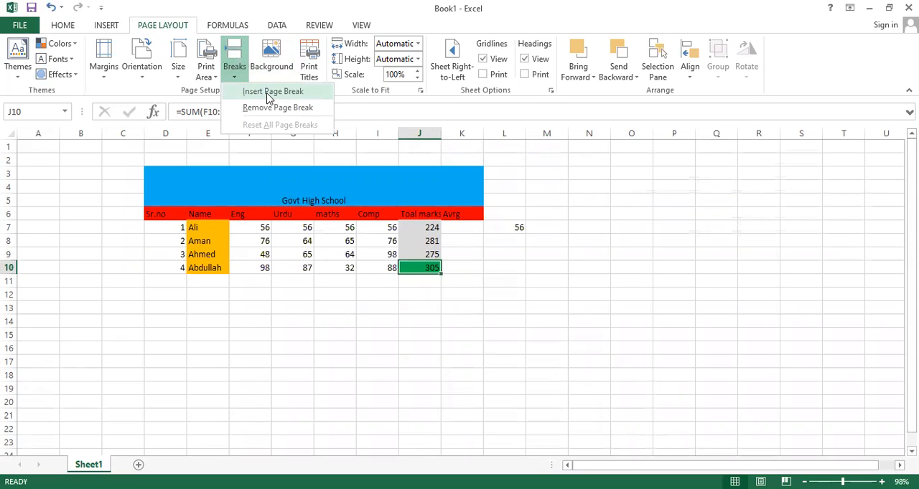
left_click(268, 93)
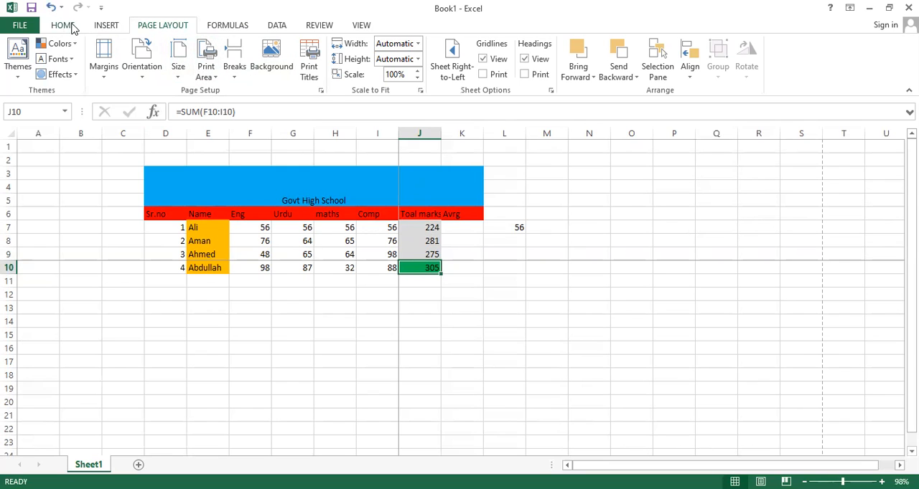
left_click(142, 75)
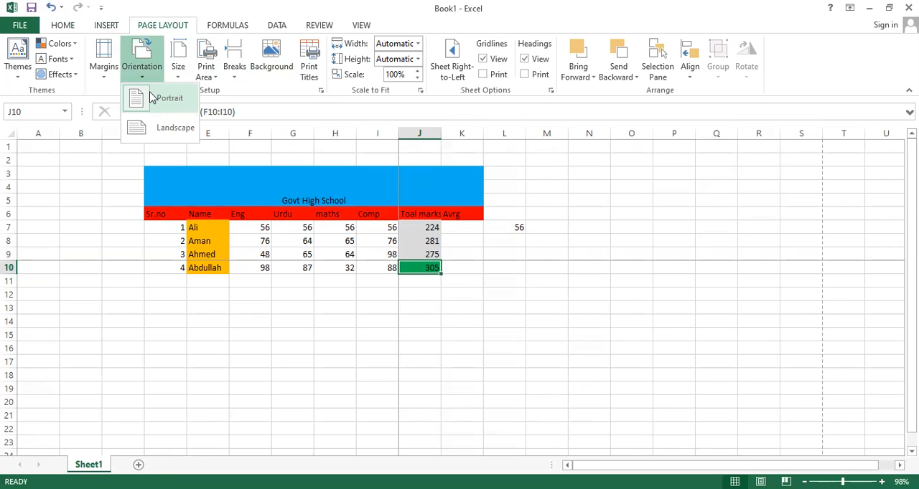
left_click(159, 128)
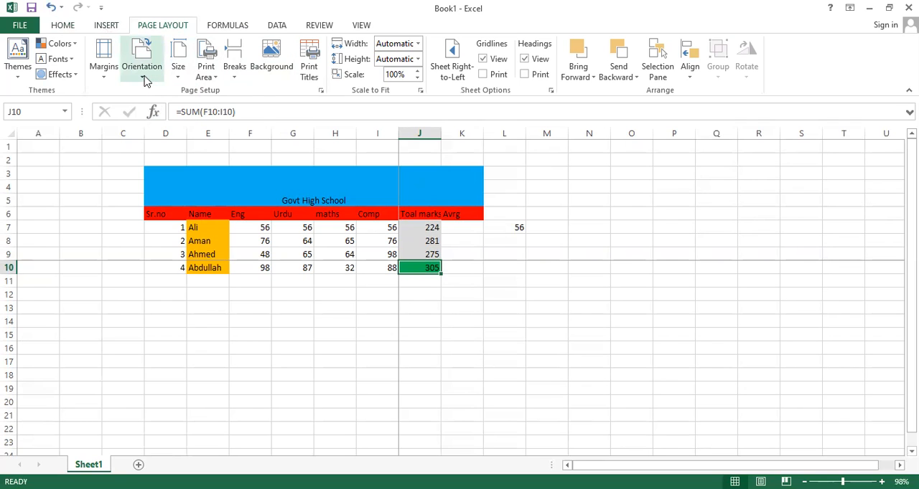
Center the contents of the mark table range D6:J10 horizontally.
left_click(60, 26)
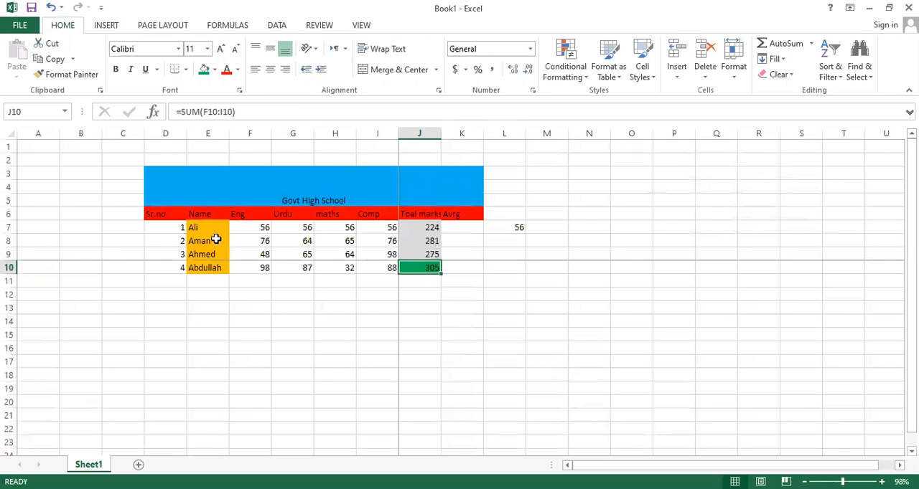
left_click(149, 211)
left_click_drag(149, 211, 420, 263)
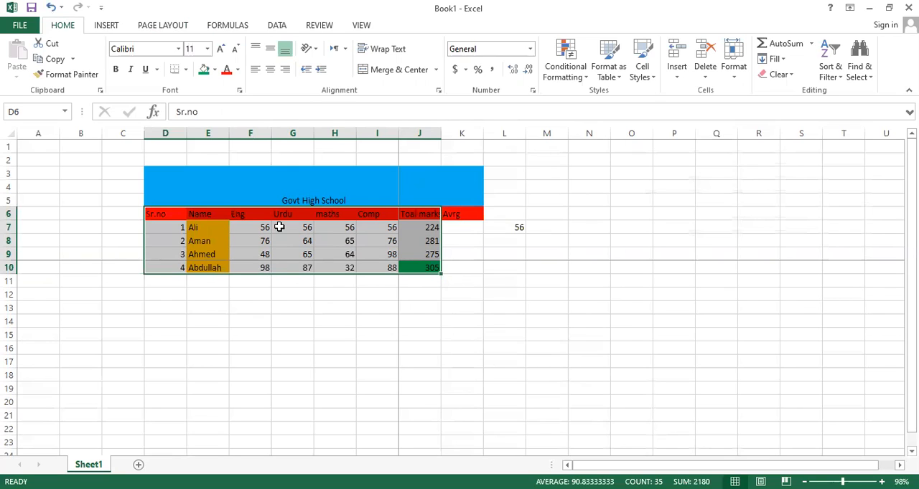
left_click(271, 71)
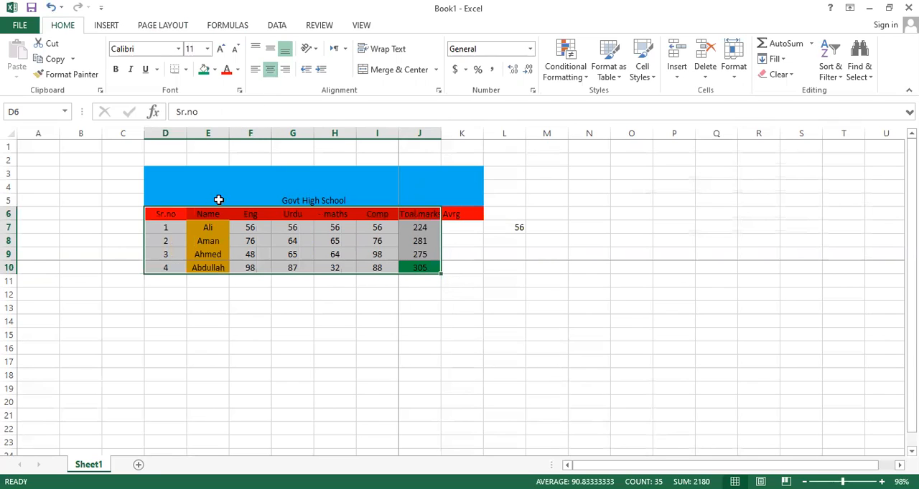
left_click(275, 283)
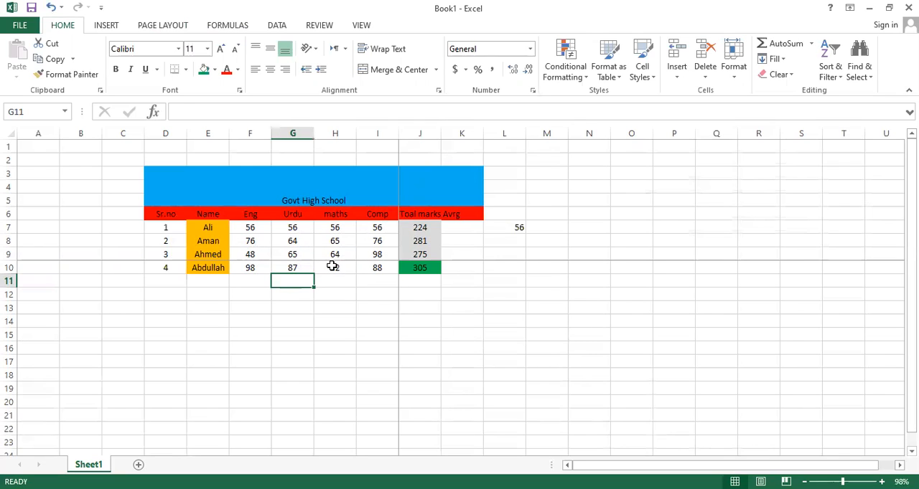
Change the font color of the maths mark in H10 to standard red.
left_click(333, 266)
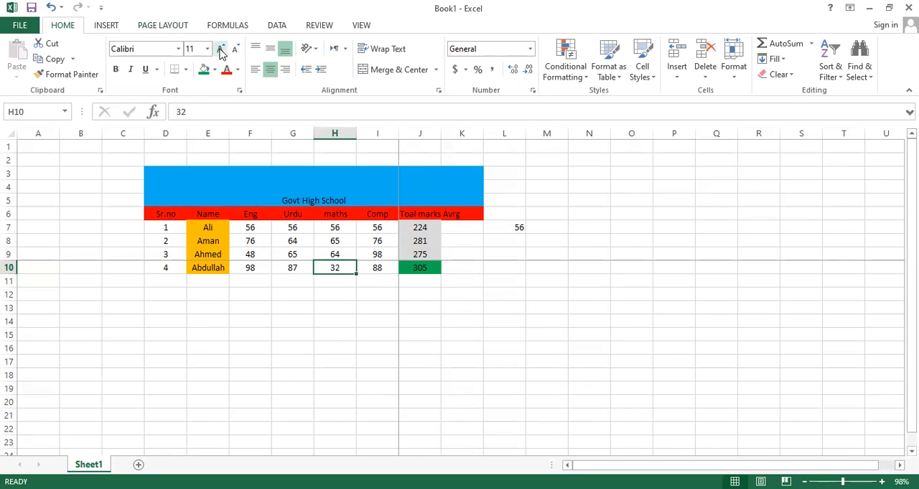
left_click(239, 70)
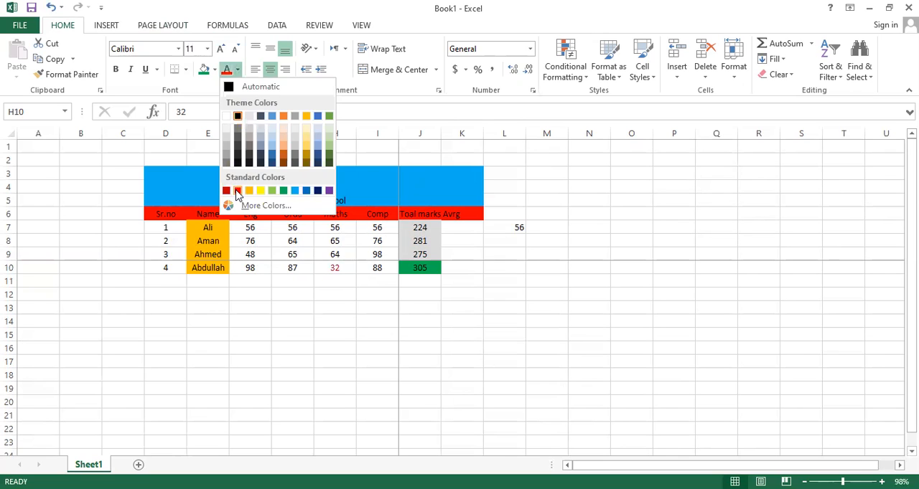
left_click(336, 273)
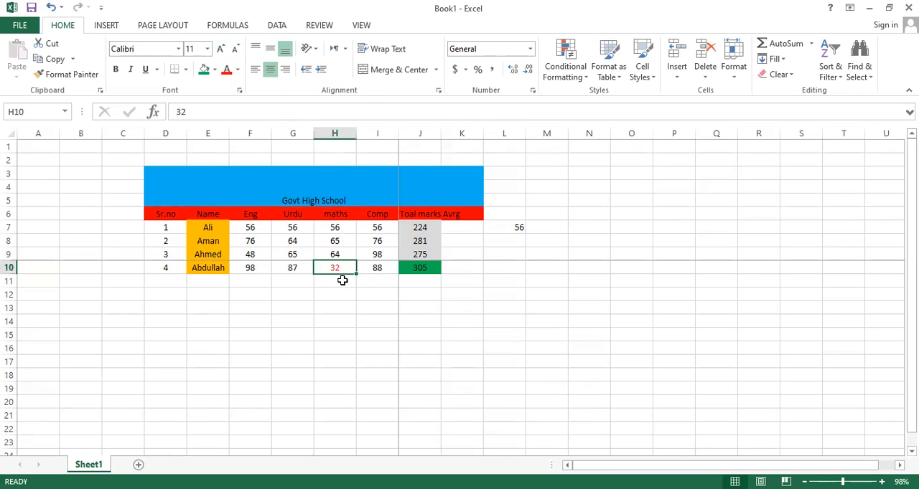
left_click(342, 280)
Apply text wrapping to the maths mark in H10 and the total marks heading in J6.
left_click(342, 269)
left_click(390, 52)
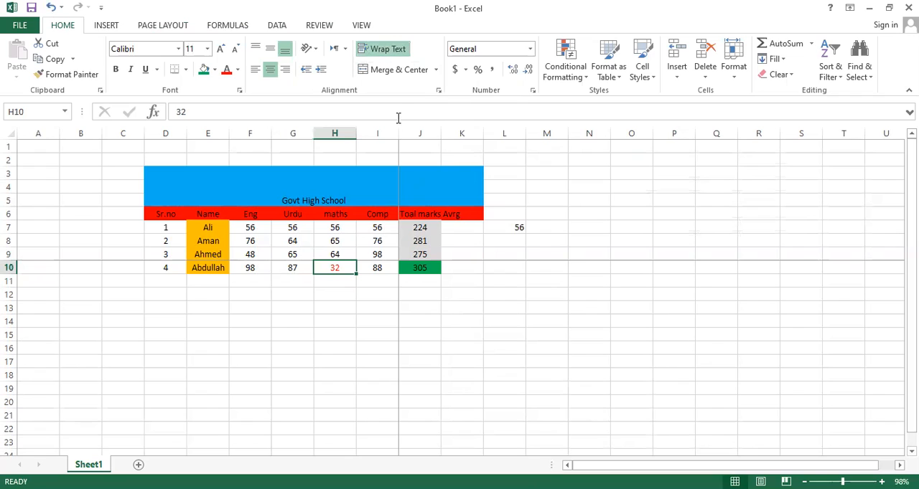
left_click(420, 214)
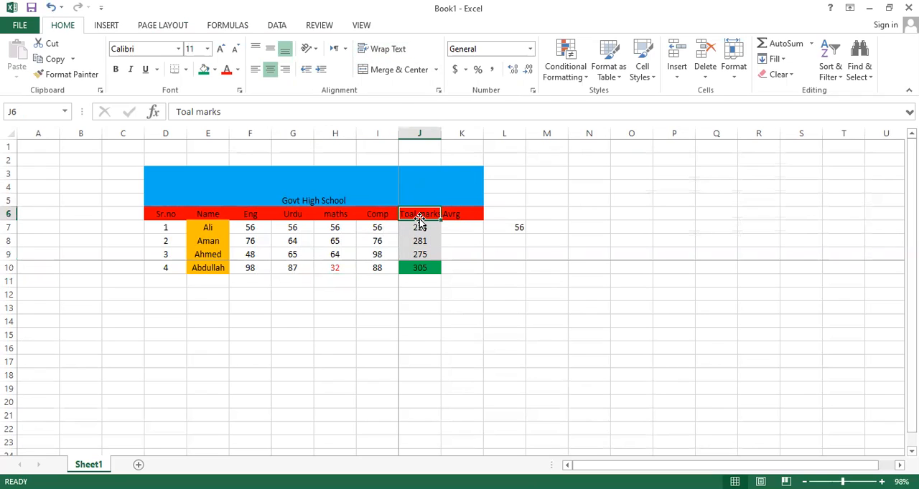
left_click(388, 50)
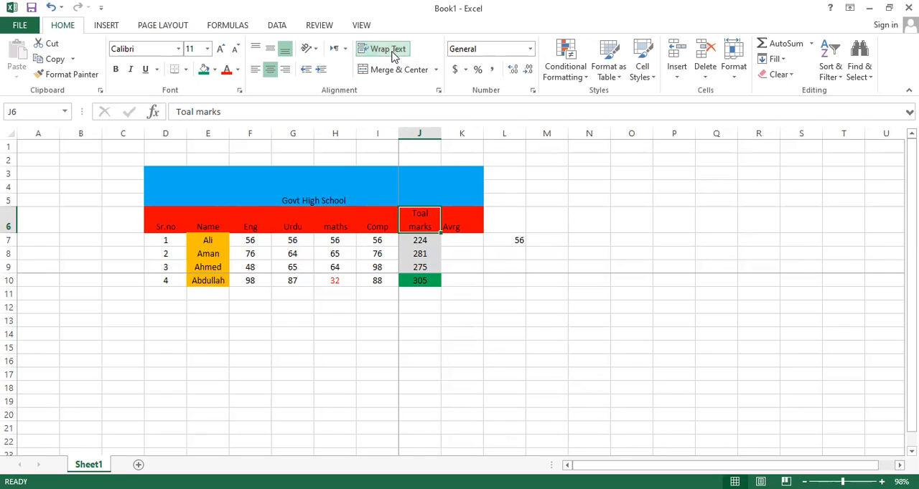
left_click(451, 242)
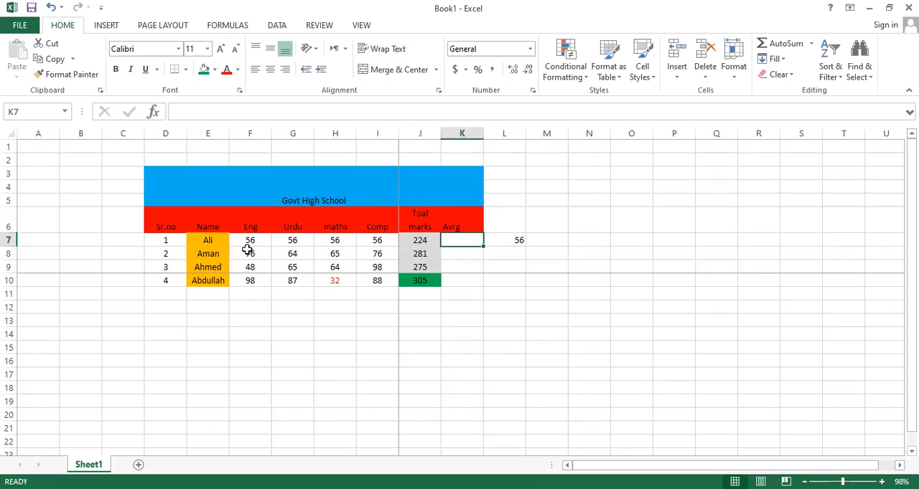
Enter a fifth student's full name in cell E11 of the Name column.
left_click(209, 296)
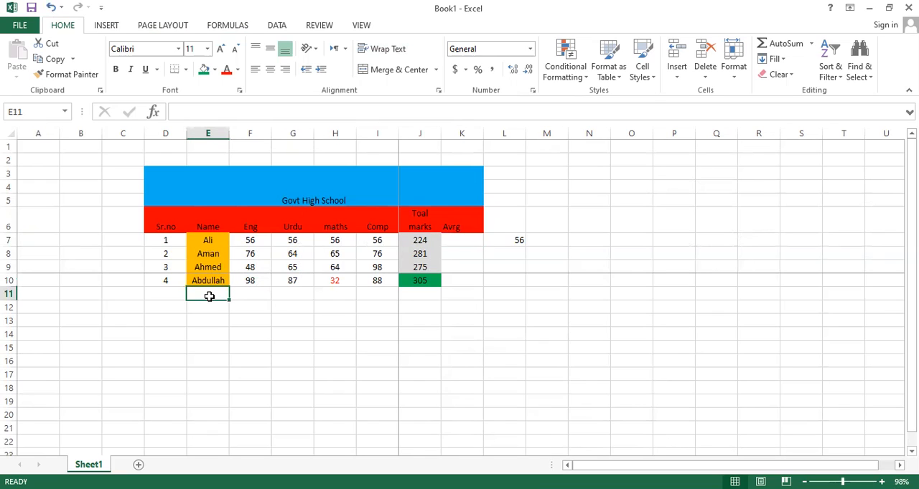
type("Aman")
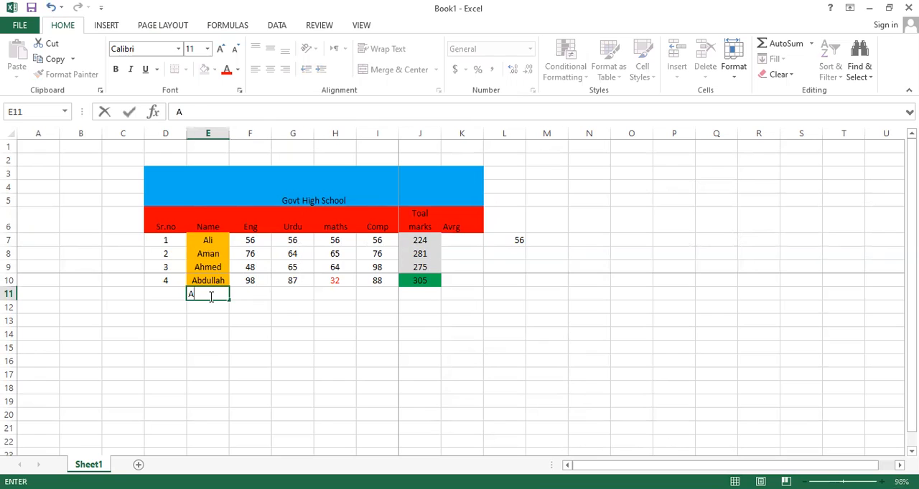
key("BackSpace")
key("BackSpace")
key("BackSpace")
key("BackSpace")
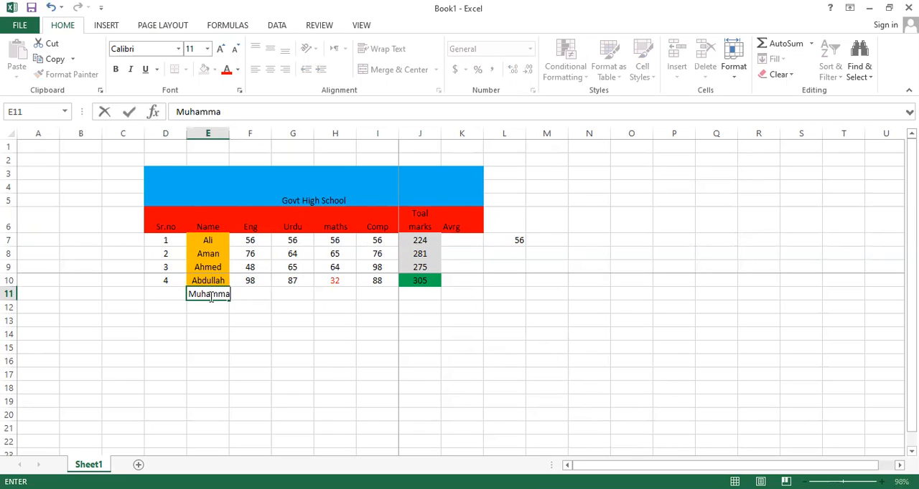
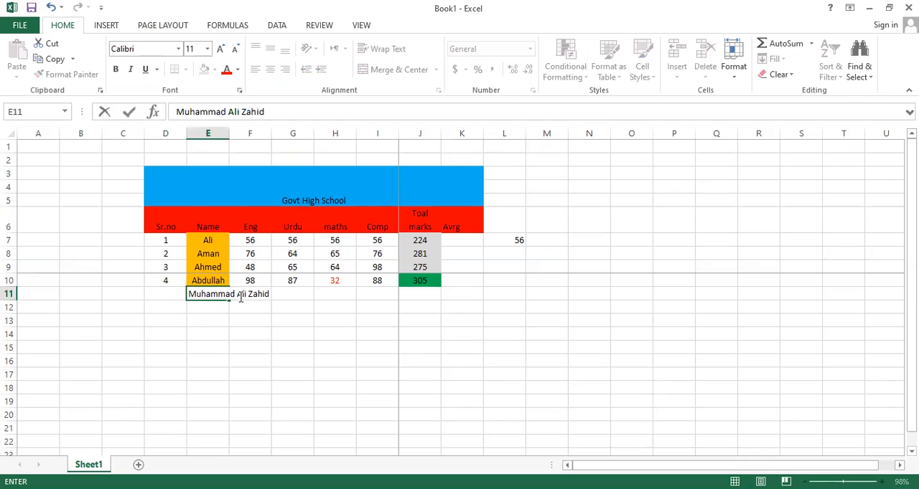
left_click(239, 296)
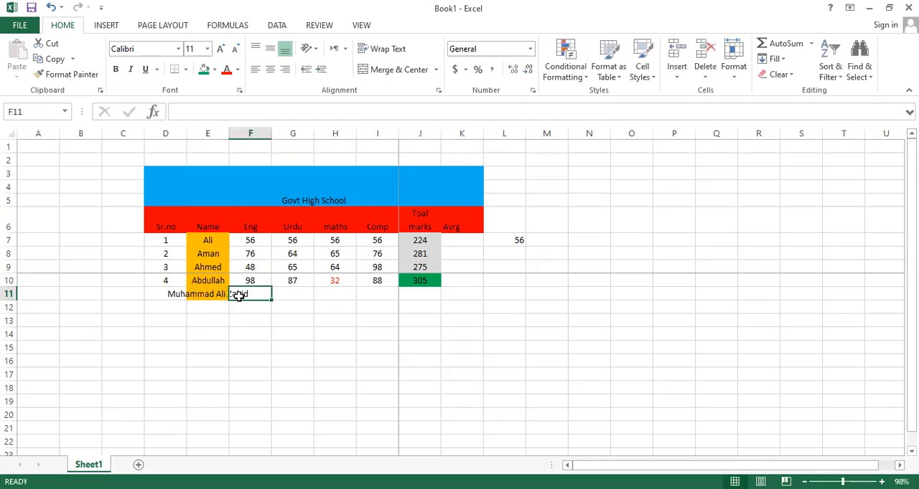
left_click(290, 283)
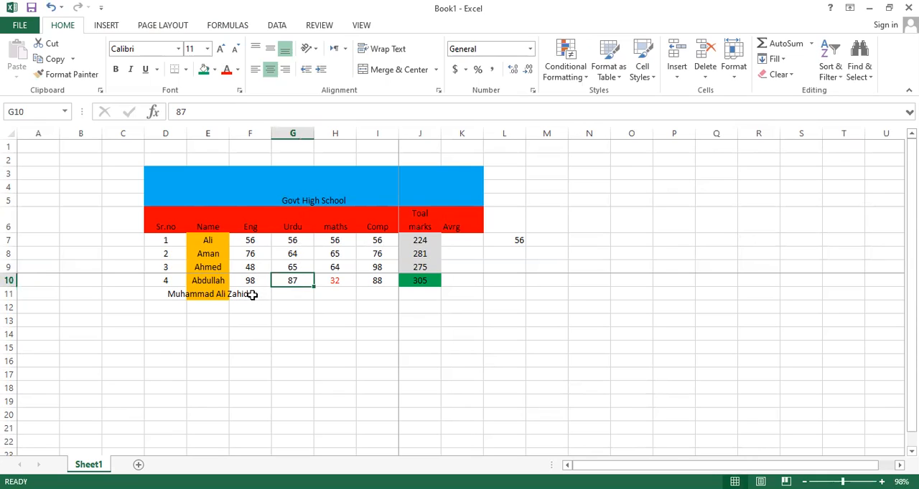
Wrap the long student name in E11 so it fits within the column width.
left_click(224, 295)
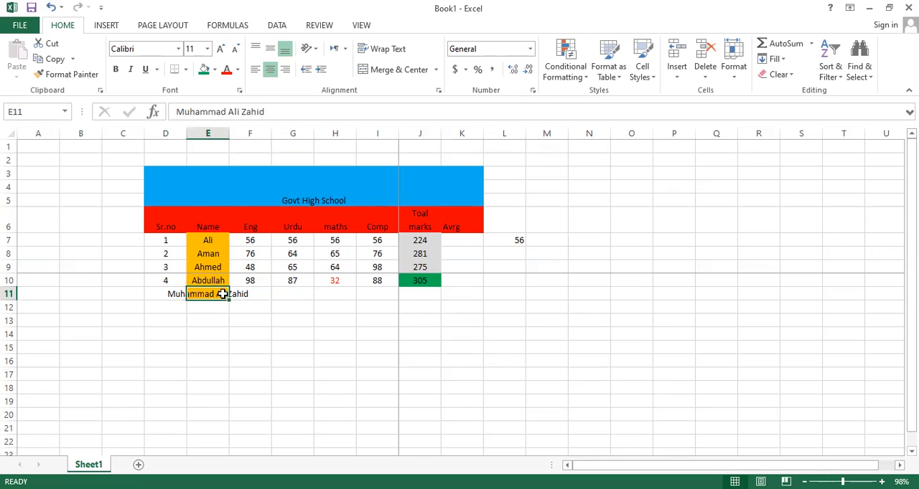
left_click(400, 49)
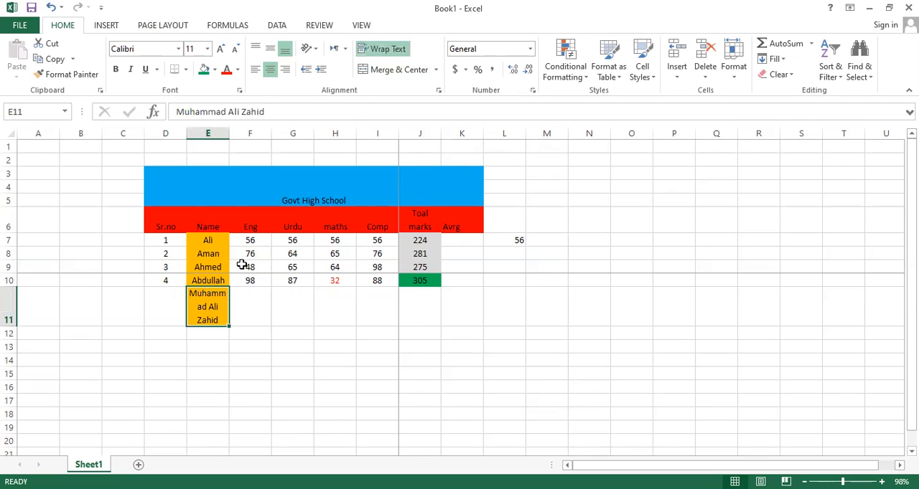
left_click(245, 326)
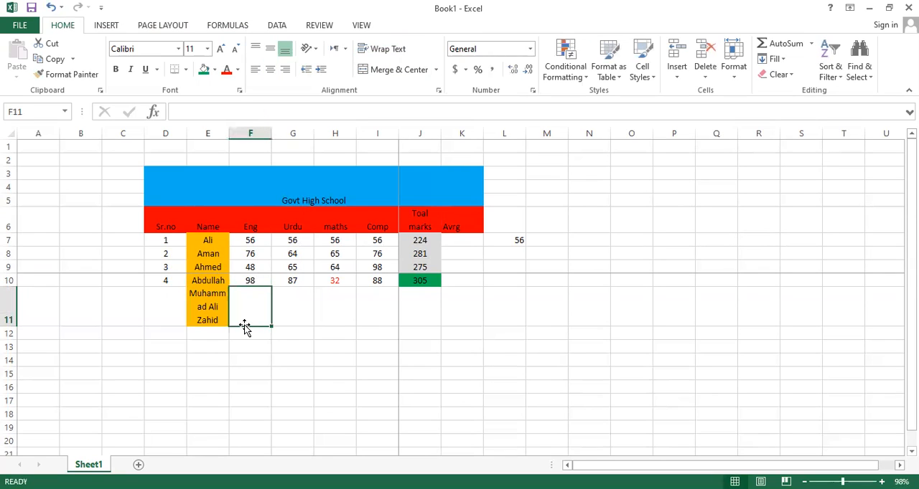